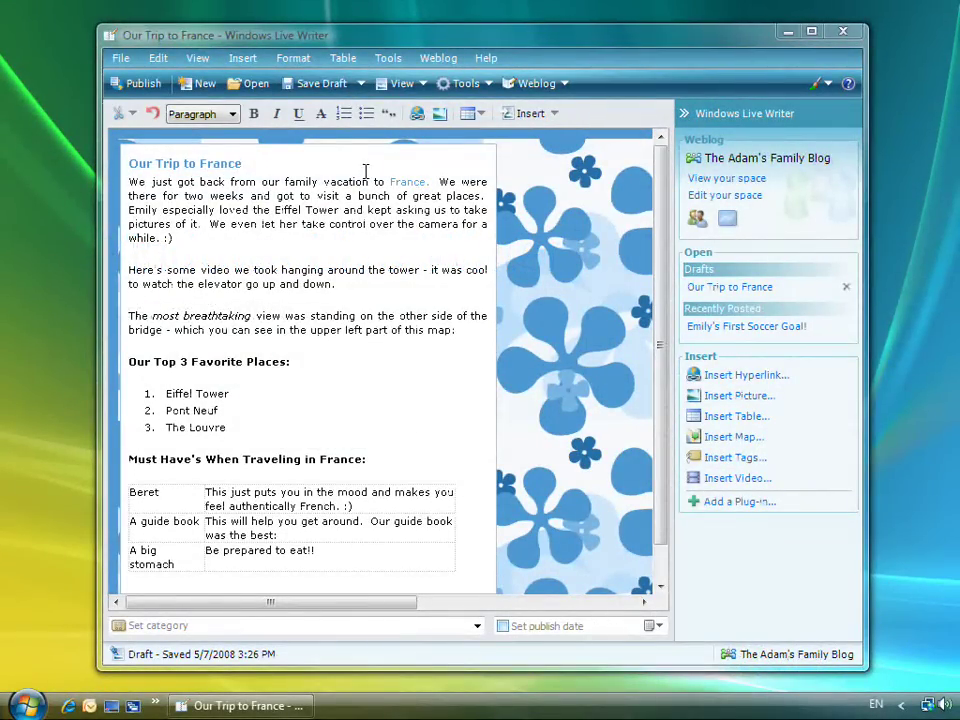
Step: Insert the France 1.jpg Louvre photo at the very top of the post, before 'We'
left_click(130, 184)
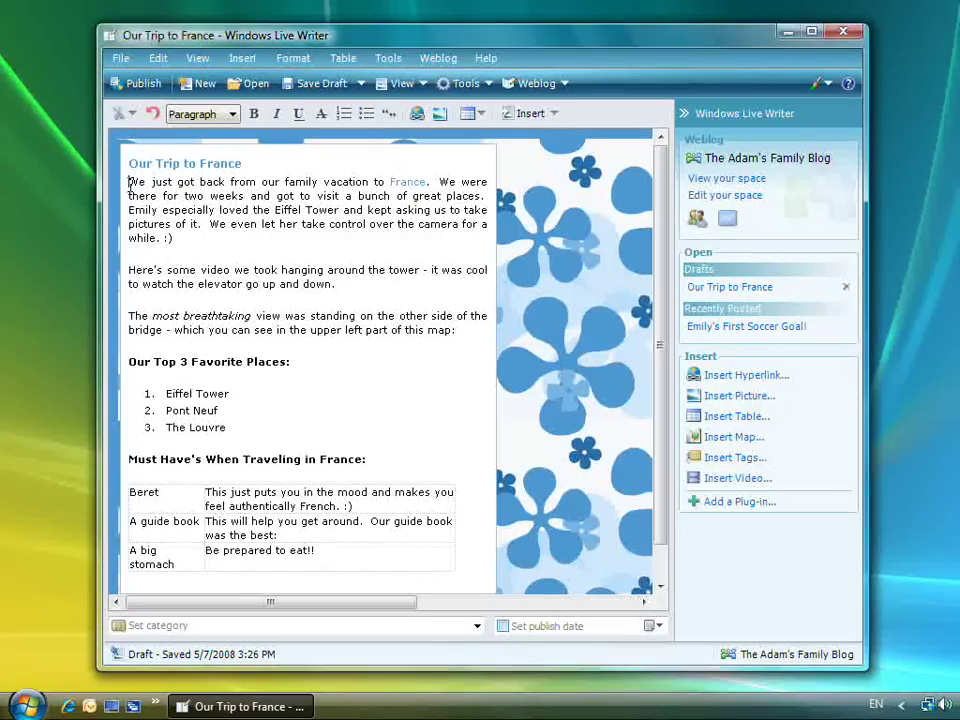
left_click(520, 115)
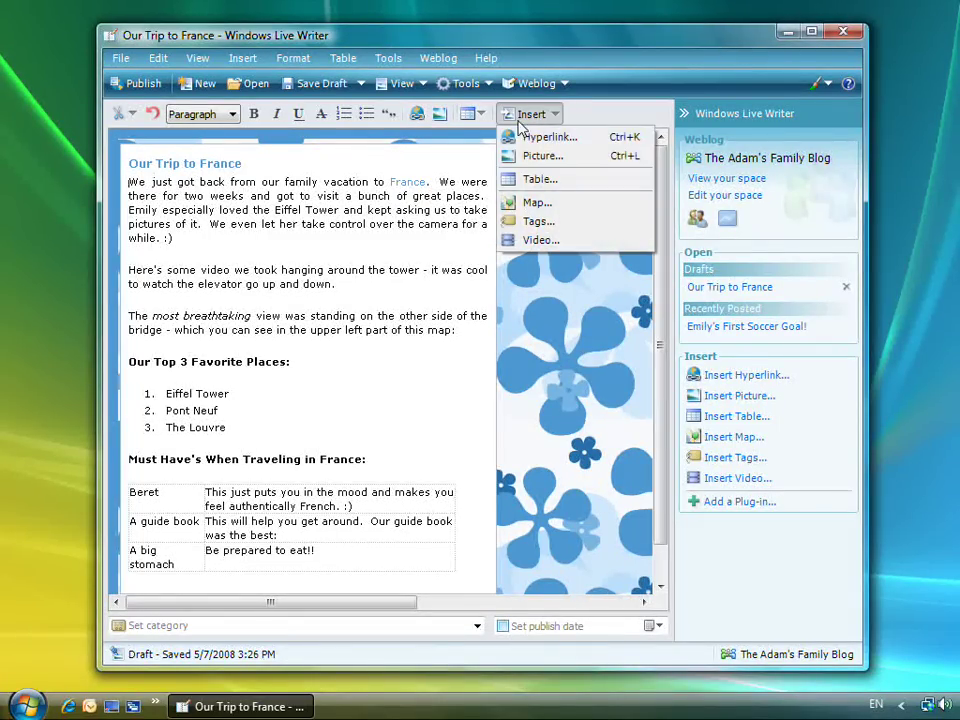
left_click(520, 157)
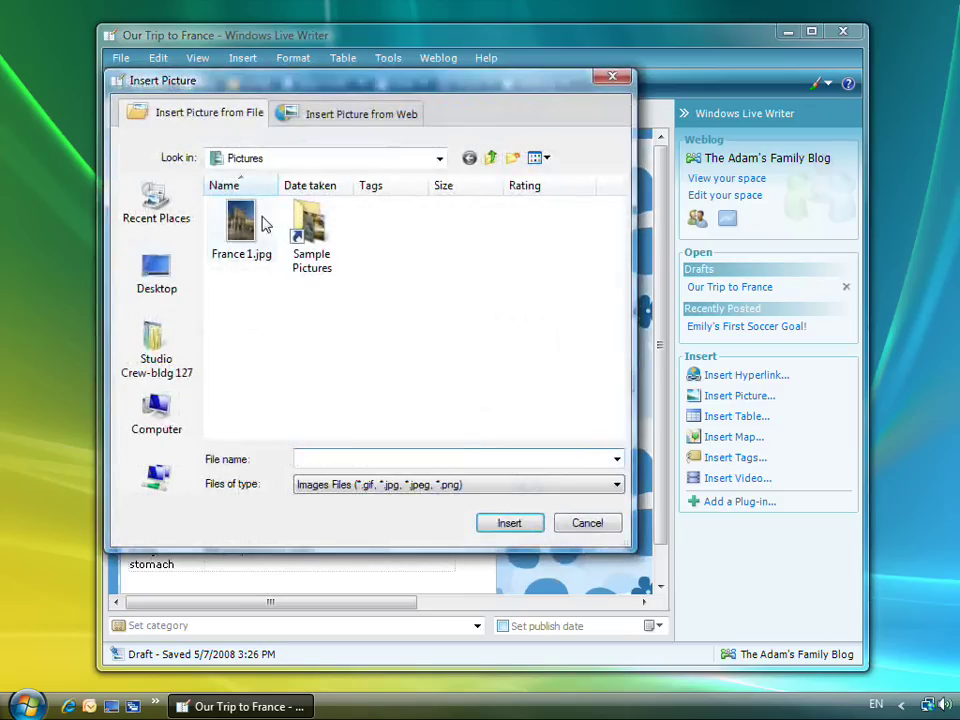
left_click(240, 230)
double_click(240, 230)
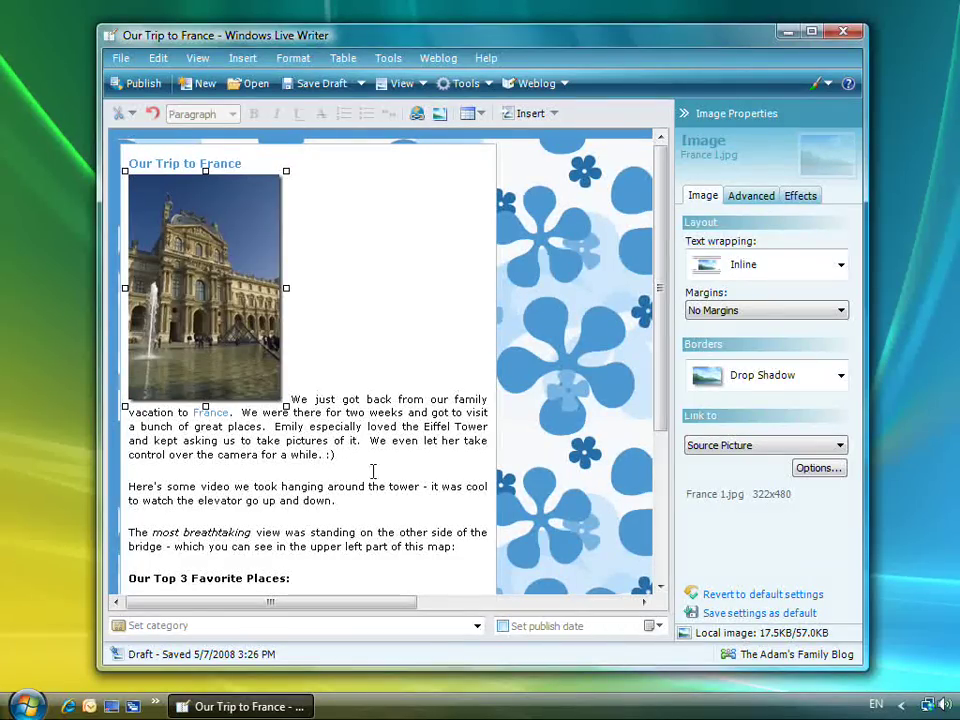
Step: Shrink the Louvre photo and float it right with text wrapping around it
left_click(292, 398)
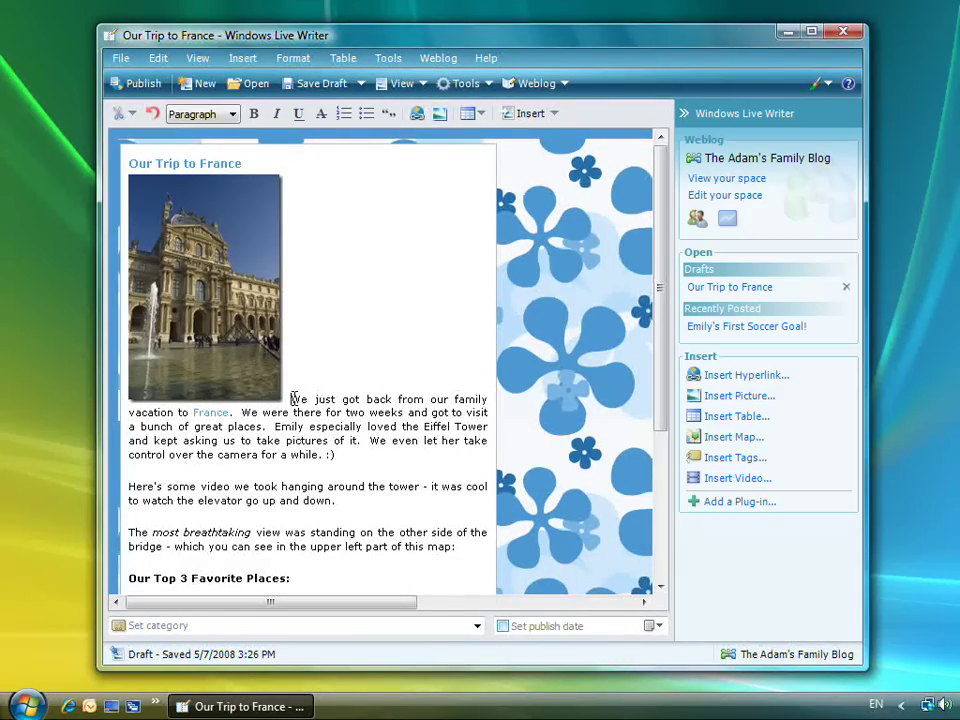
left_click(228, 343)
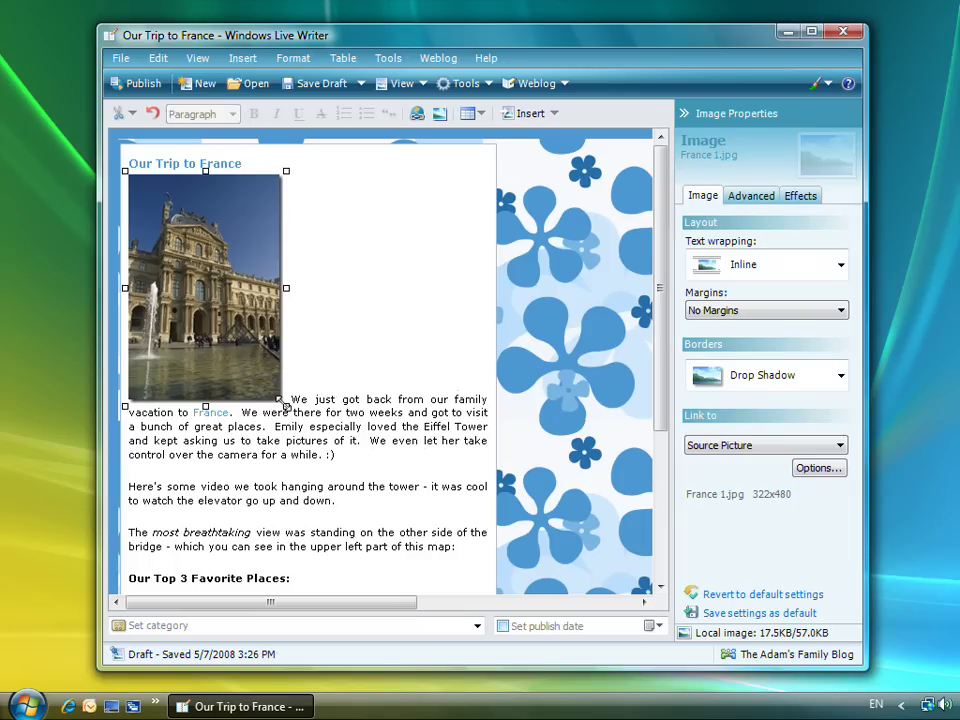
left_click_drag(271, 388, 218, 305)
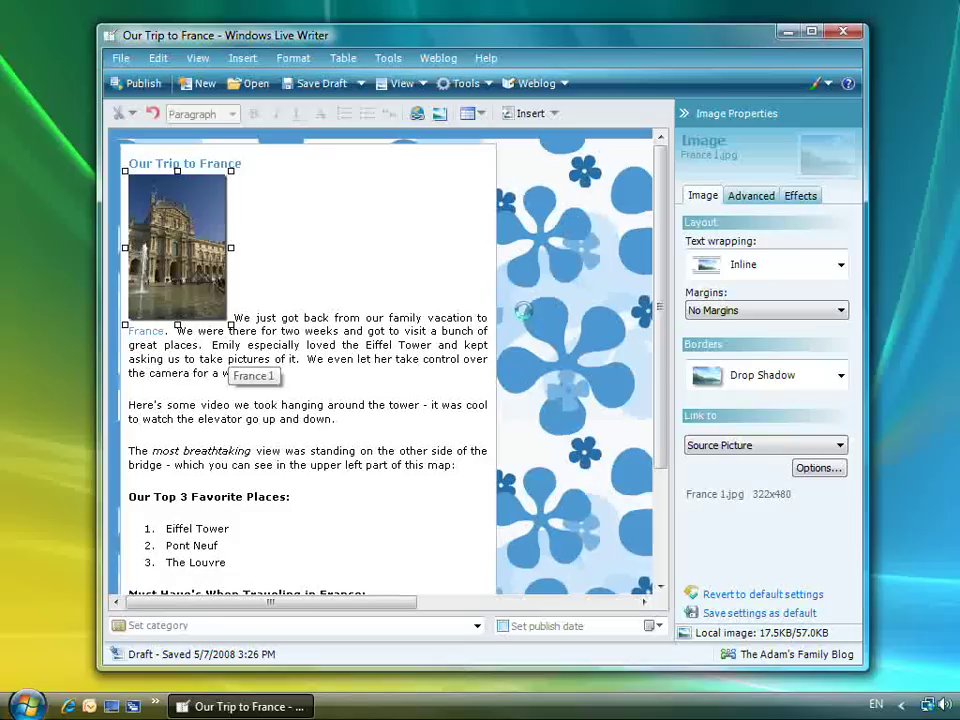
left_click(737, 275)
left_click(745, 348)
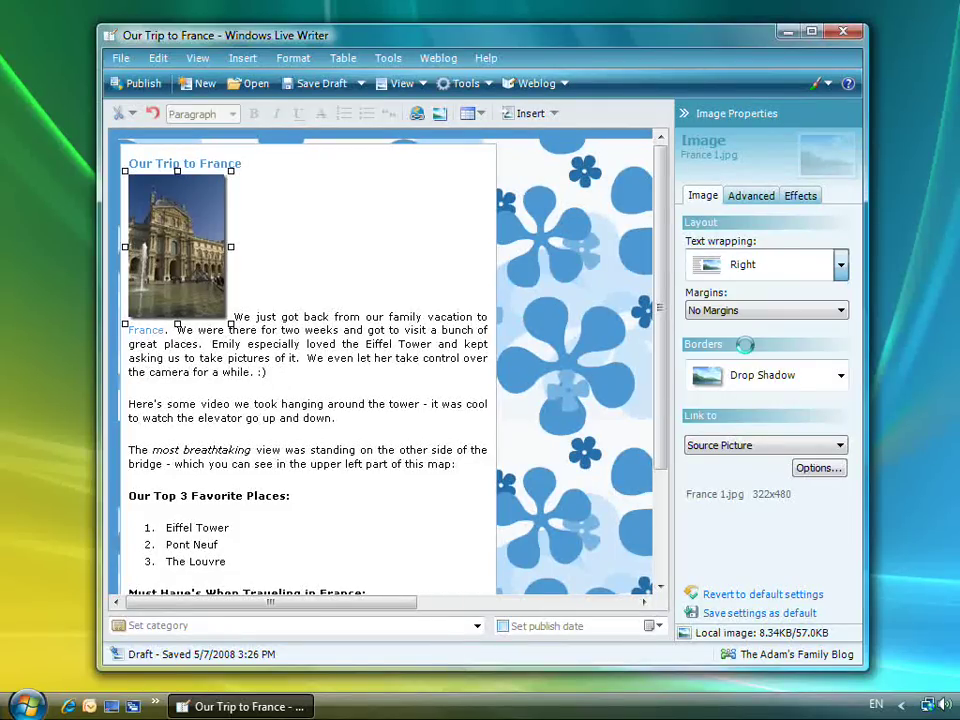
Step: Give the photo a custom left margin of 15 and a Photopaper border
left_click(744, 312)
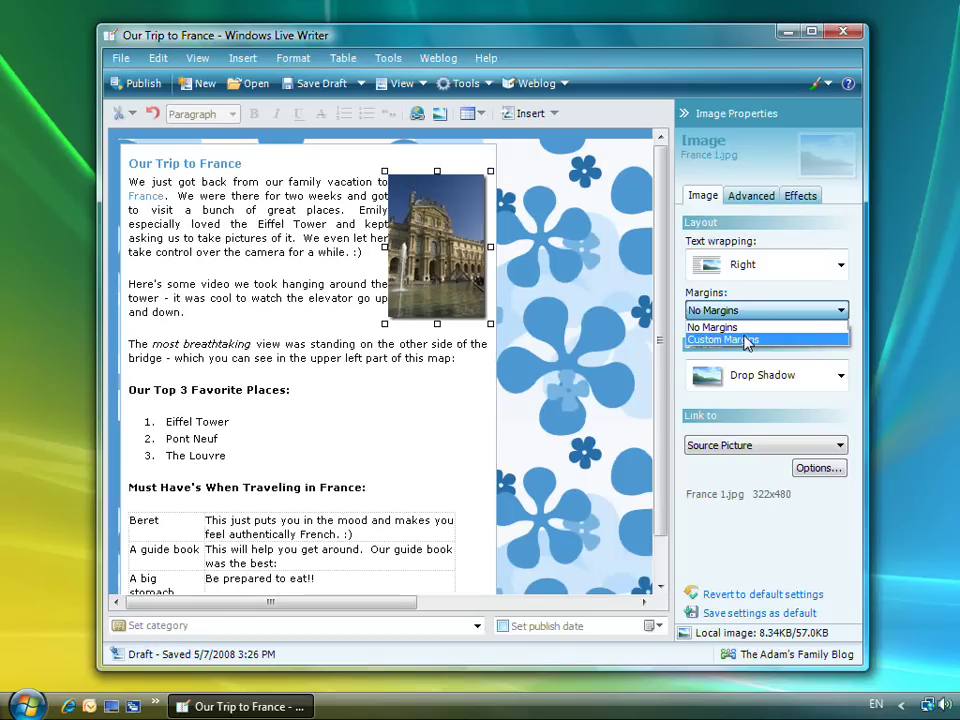
left_click(745, 339)
left_click(820, 380)
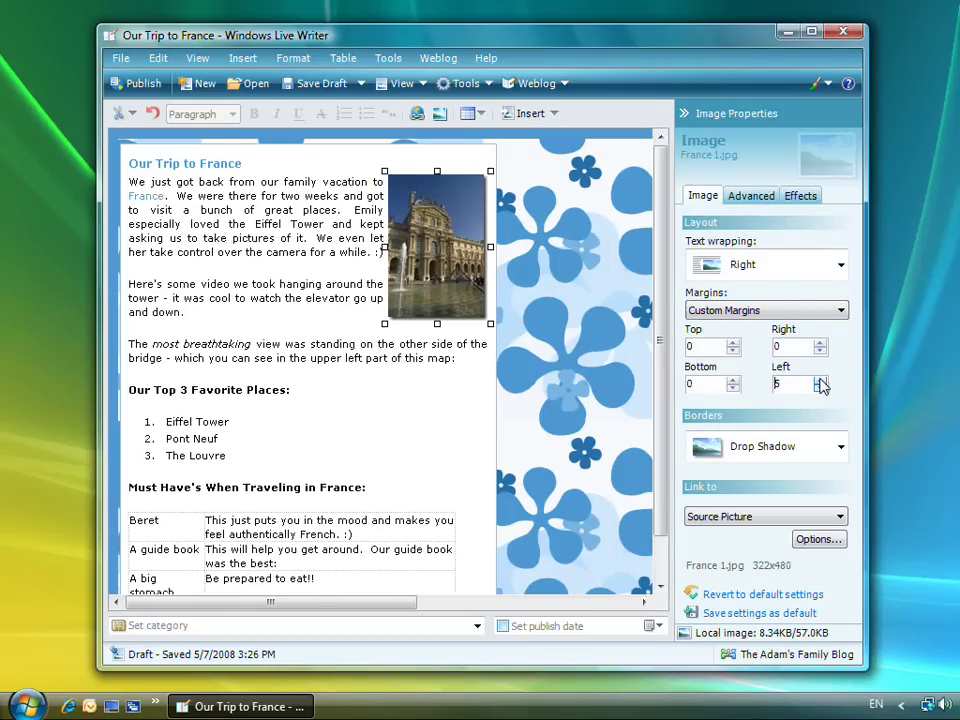
left_click(820, 380)
left_click(820, 380)
left_click(795, 449)
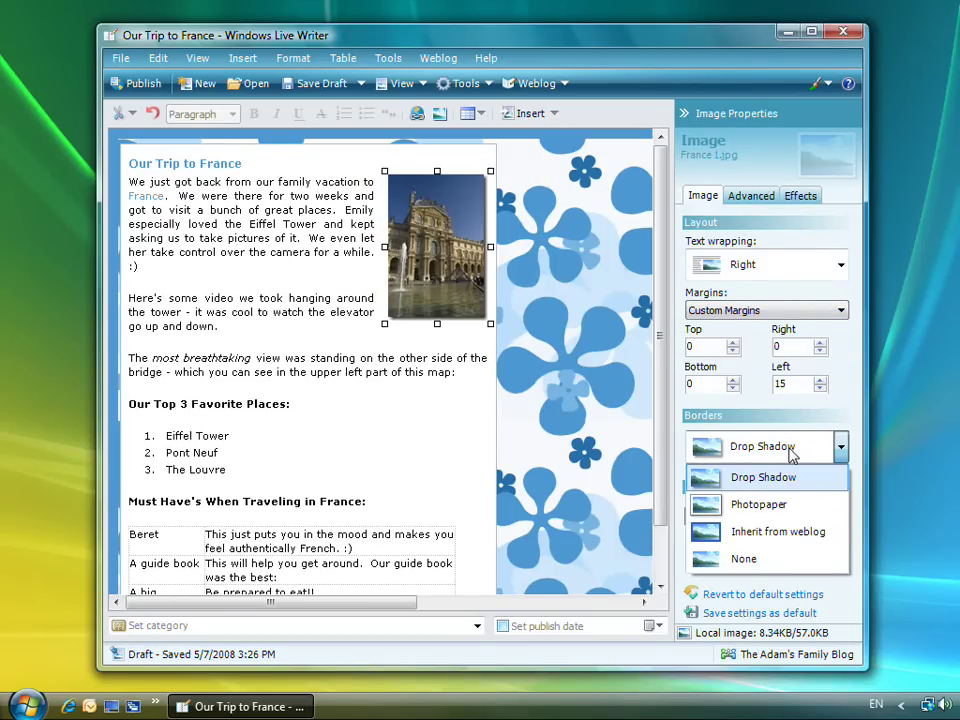
left_click(757, 507)
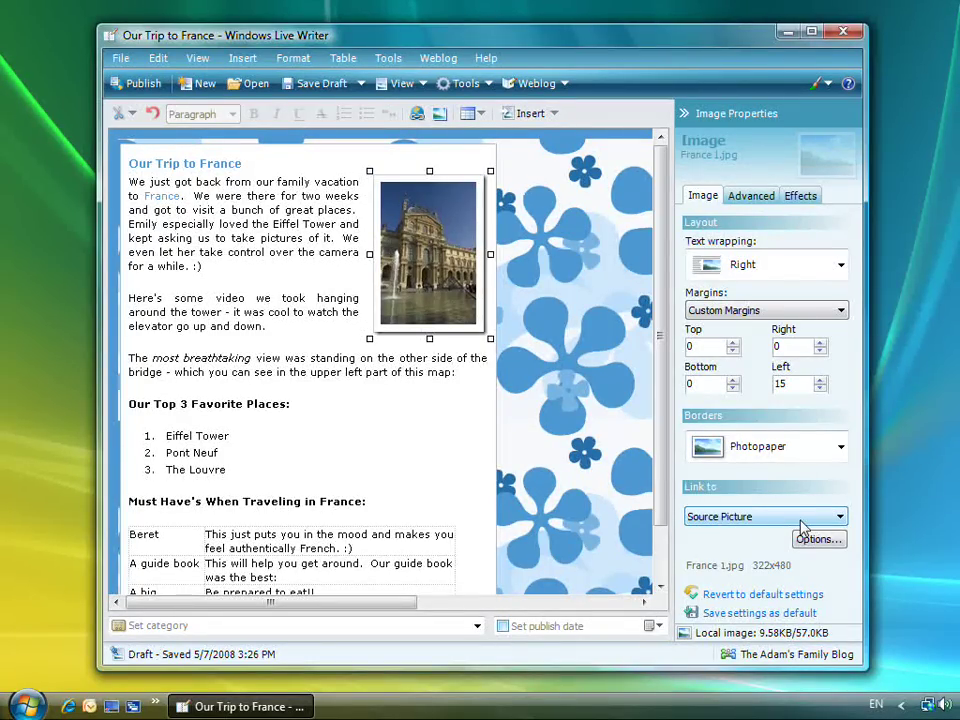
Step: Link the photo to its Large (514x768) source picture, opening in a new window
left_click(815, 543)
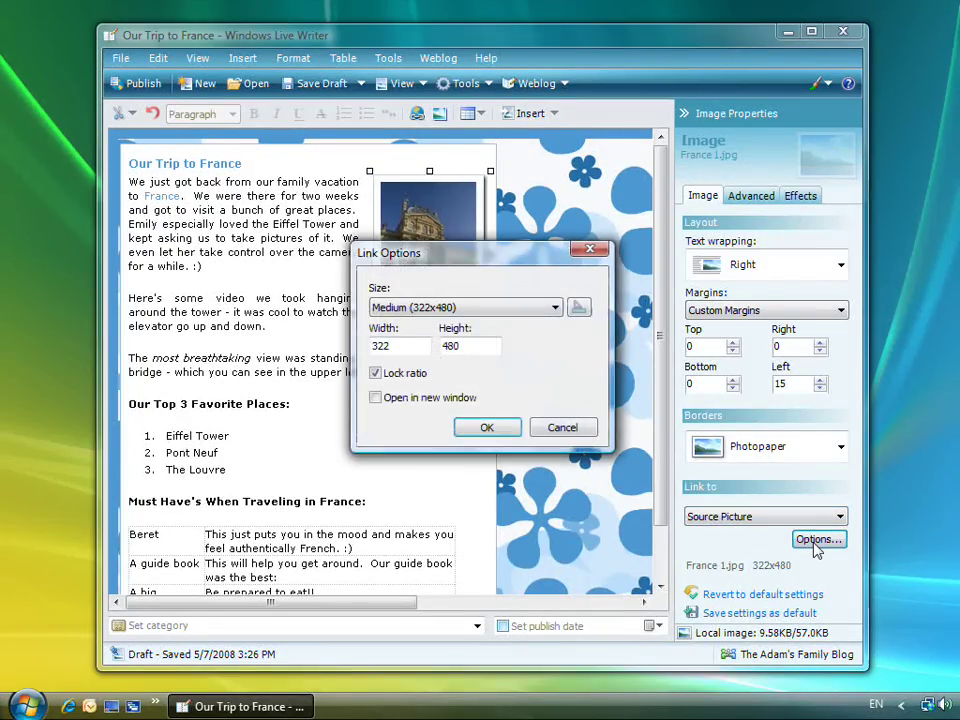
left_click(503, 313)
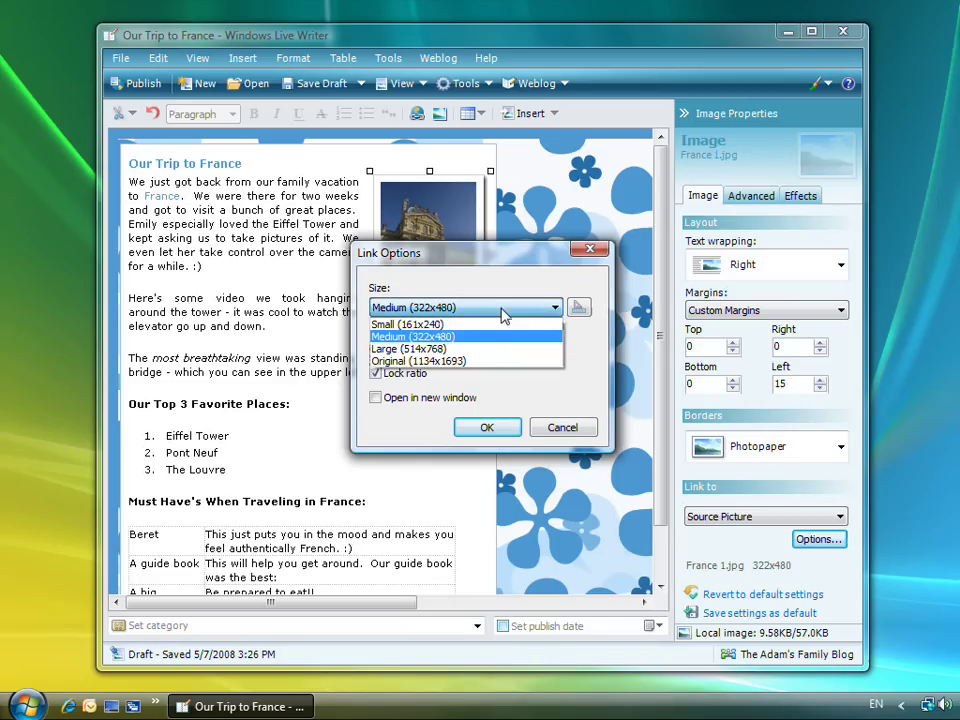
left_click(500, 350)
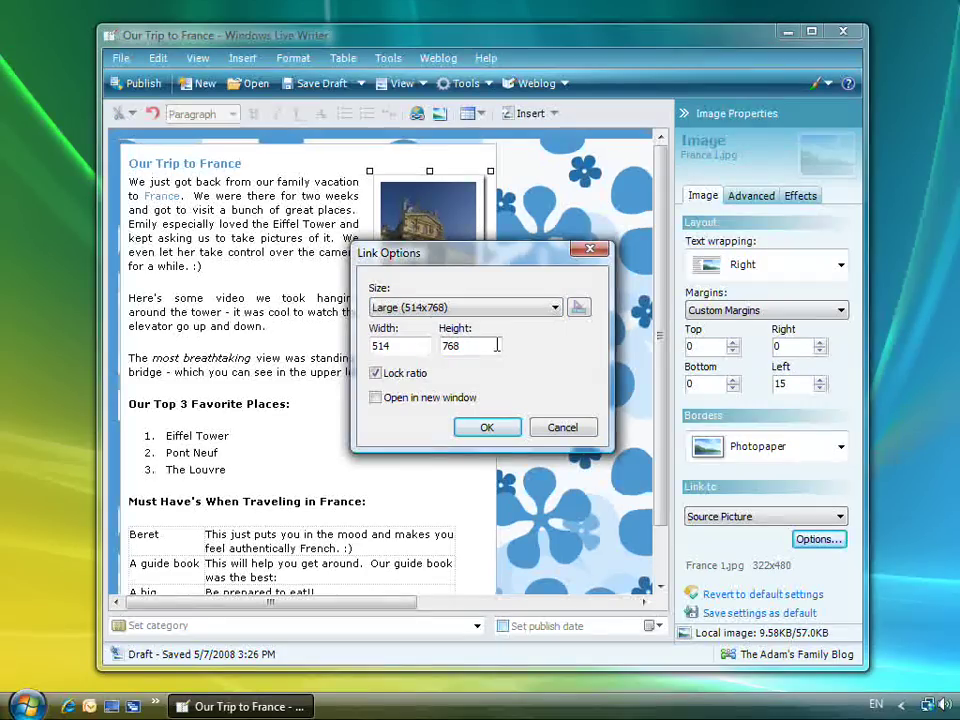
left_click(488, 427)
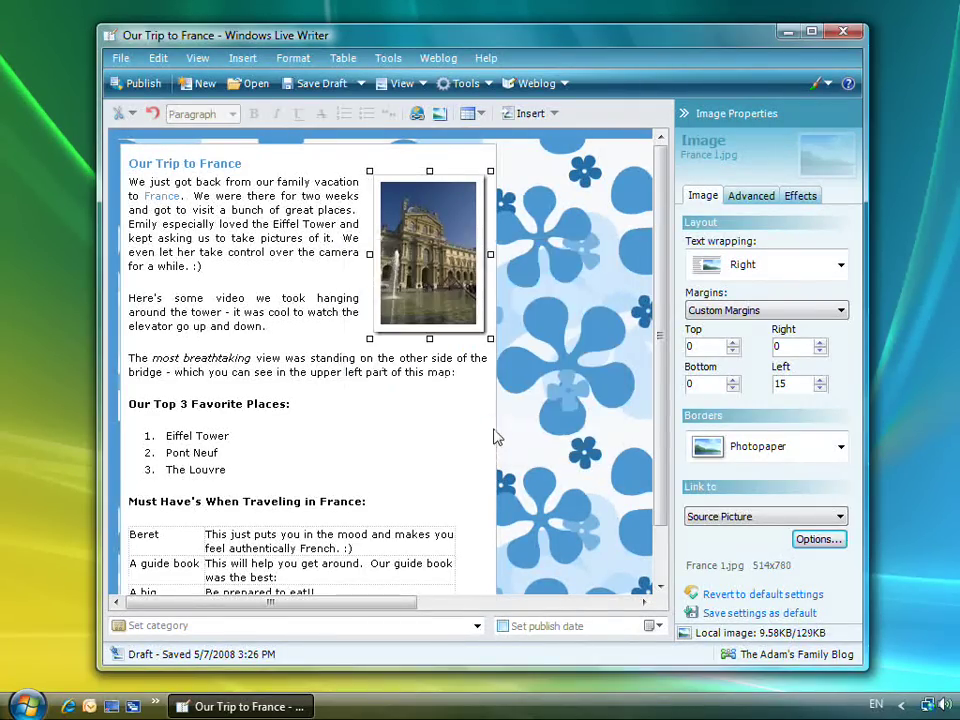
Step: Try linking the photo to a web address instead, then cancel
left_click(766, 516)
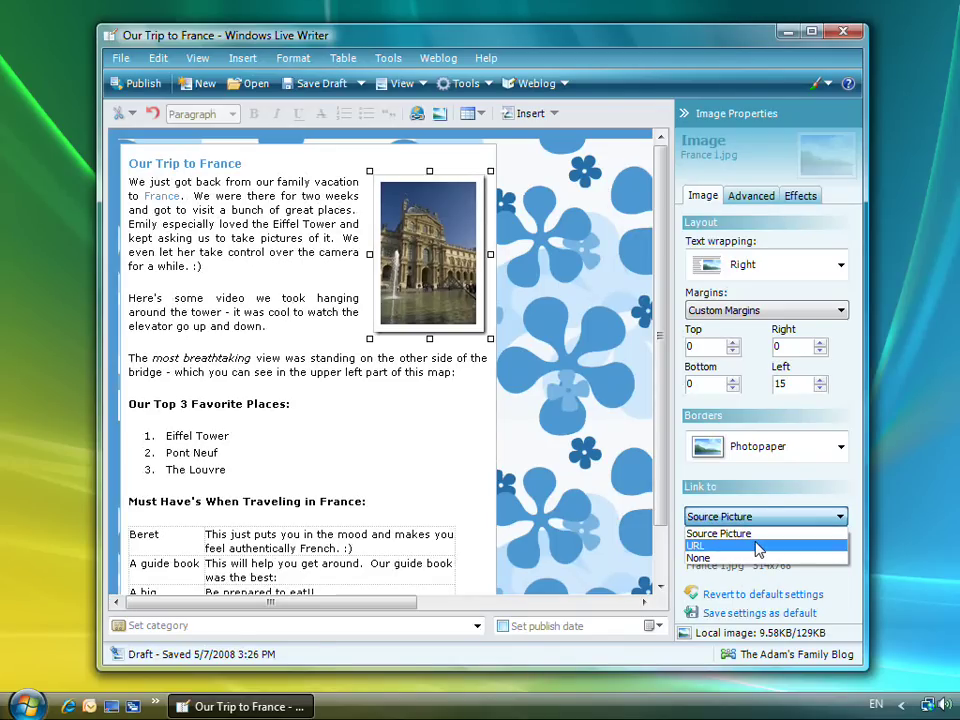
left_click(756, 546)
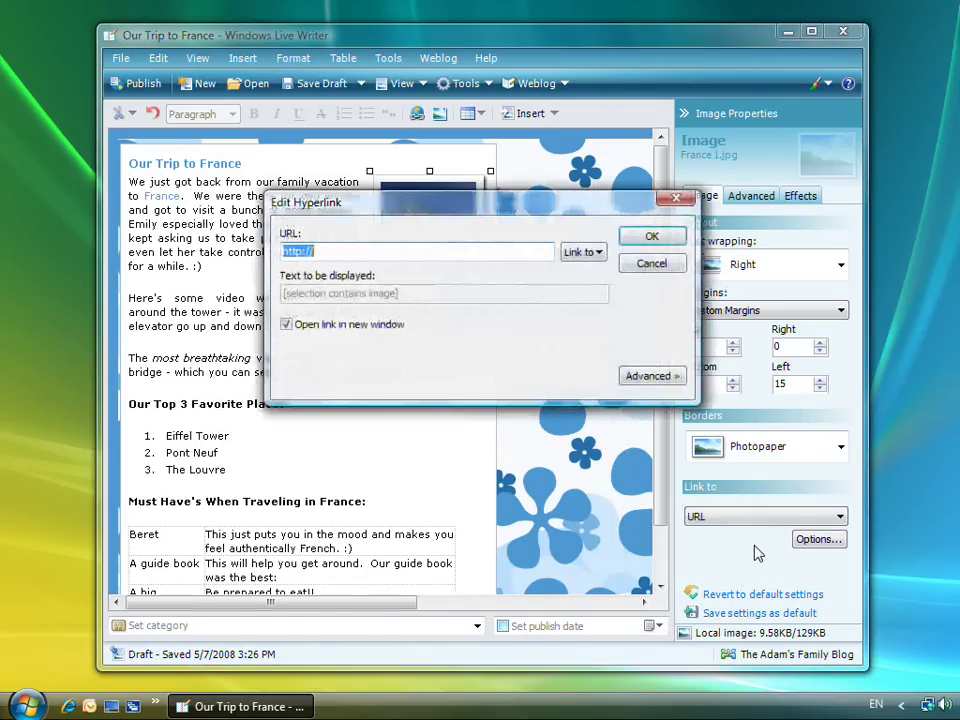
key("Escape")
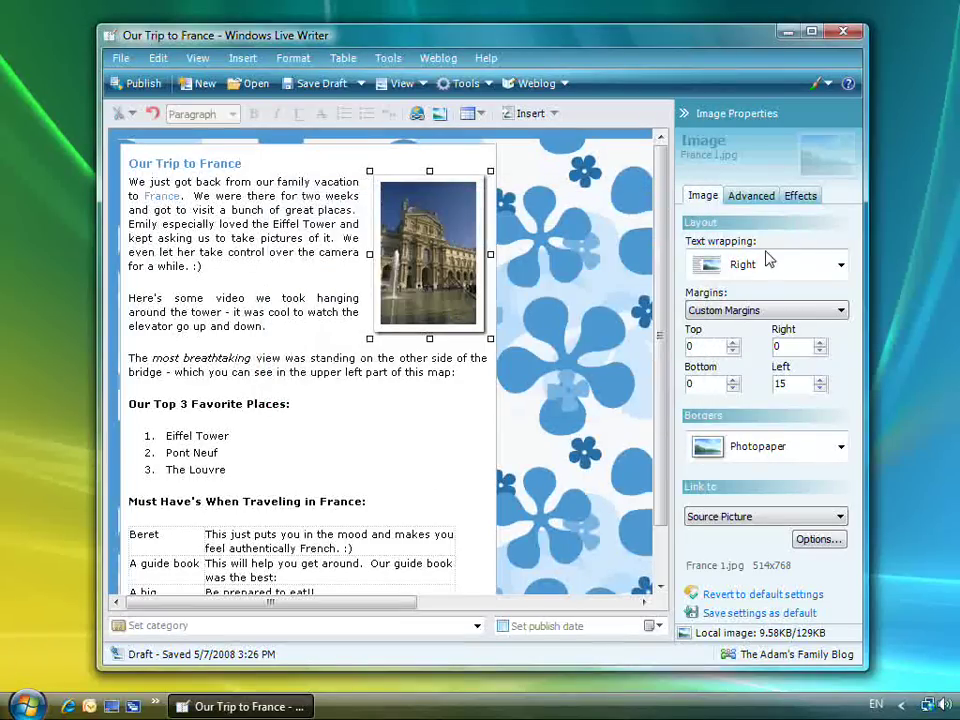
Step: Make the photo black and white and add a 'The Louvre' watermark
left_click(797, 196)
left_click(812, 248)
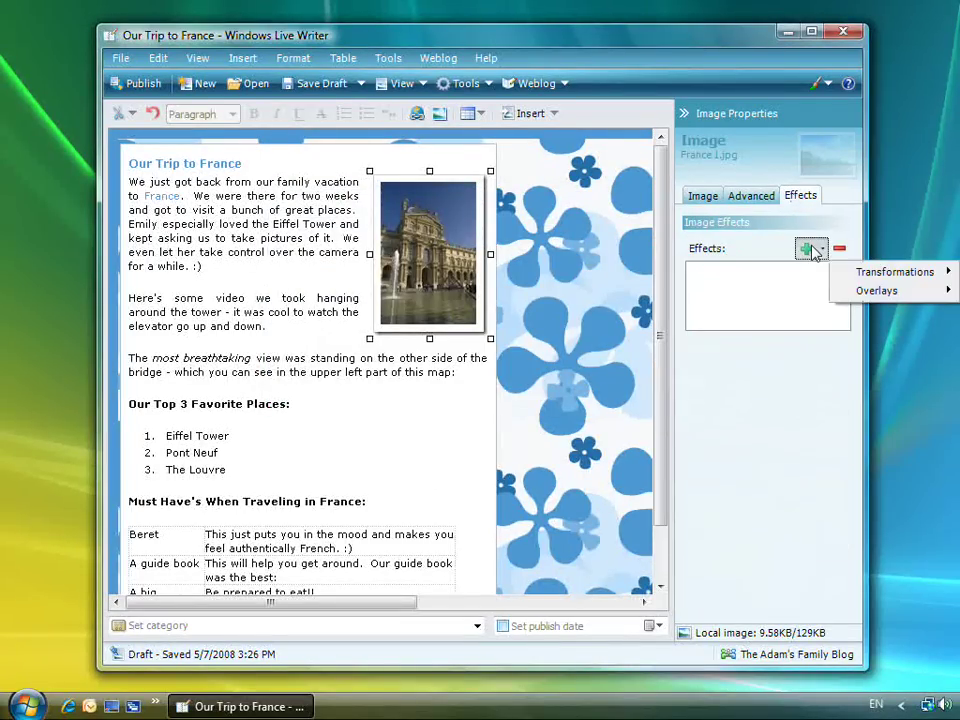
mouse_move(793, 272)
left_click(737, 270)
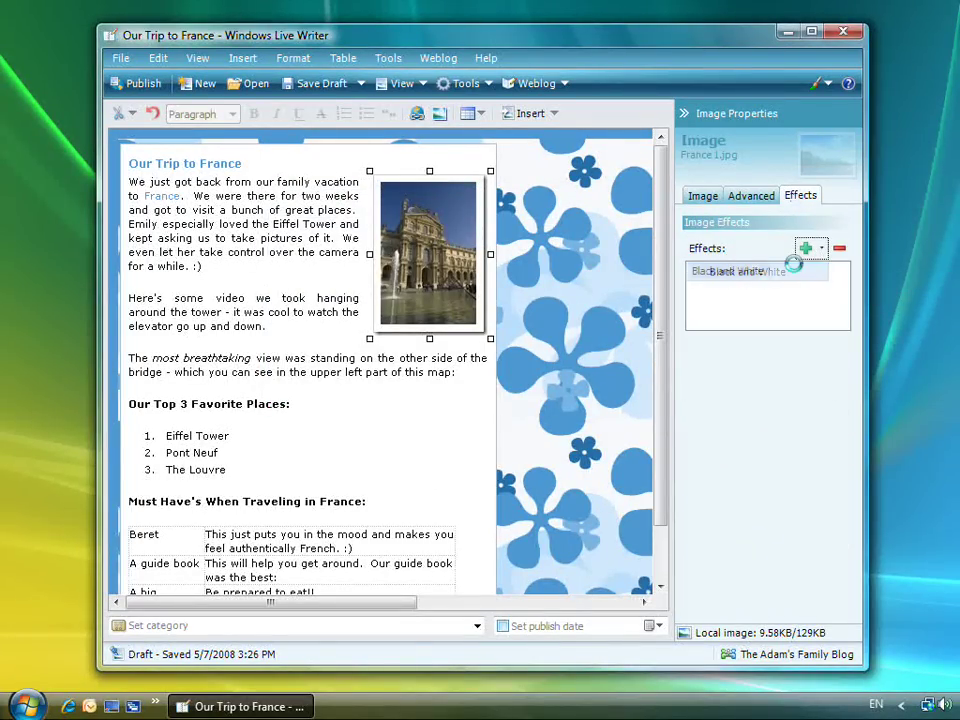
left_click(810, 250)
mouse_move(848, 290)
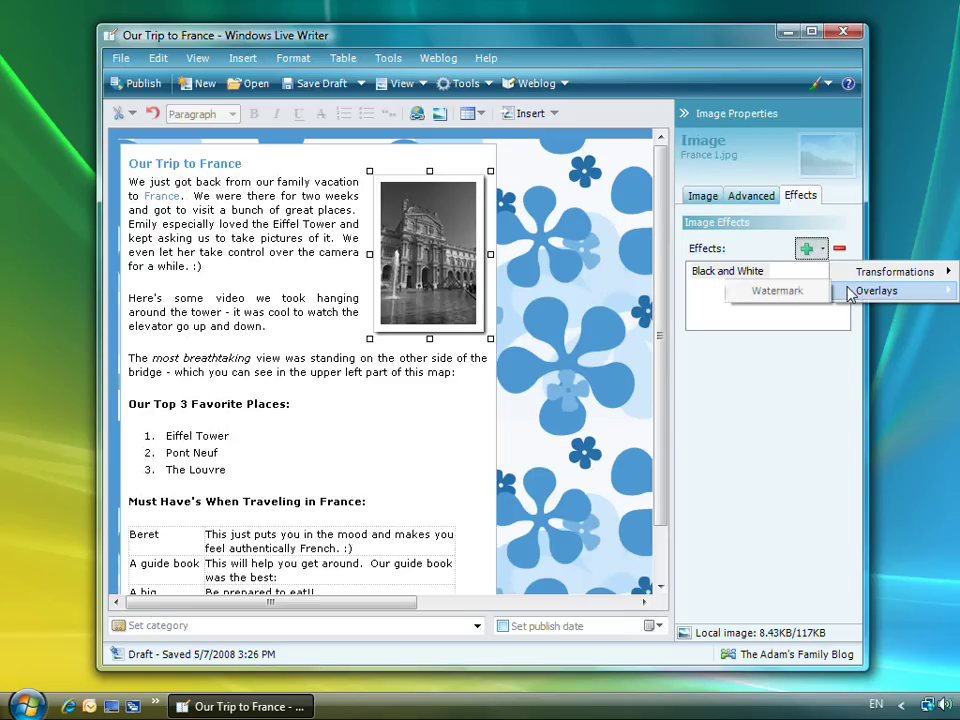
left_click(790, 291)
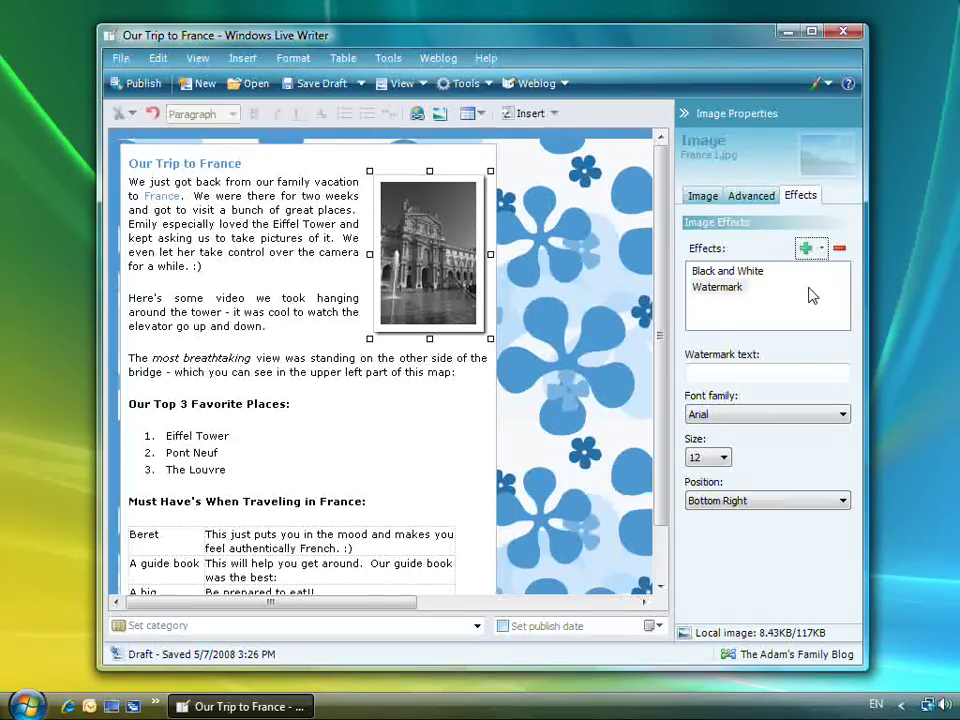
left_click(795, 375)
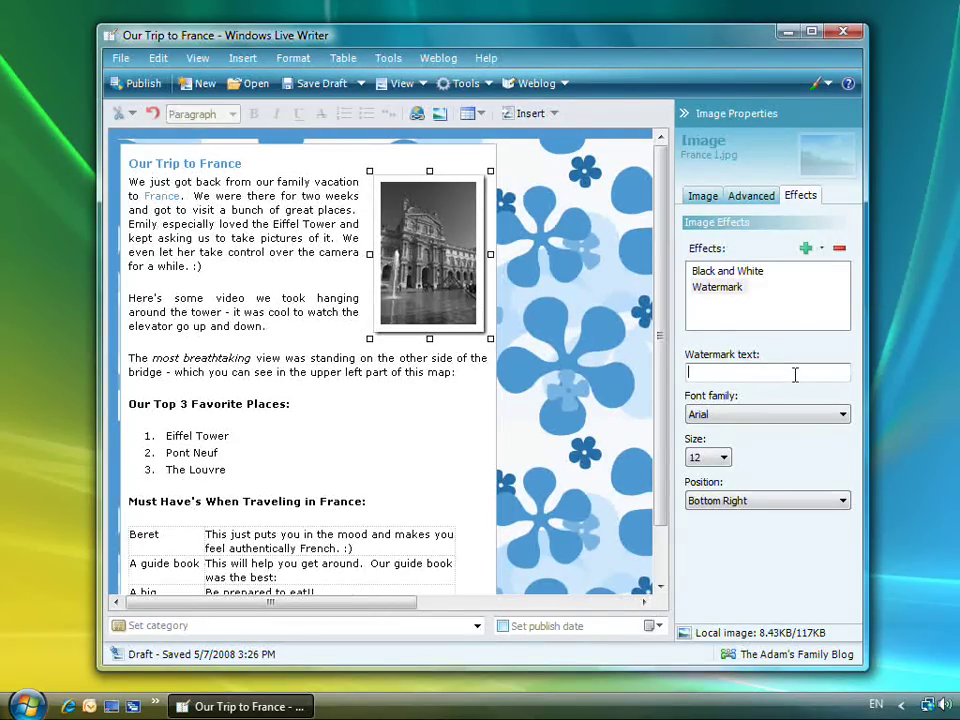
type("The Louvre")
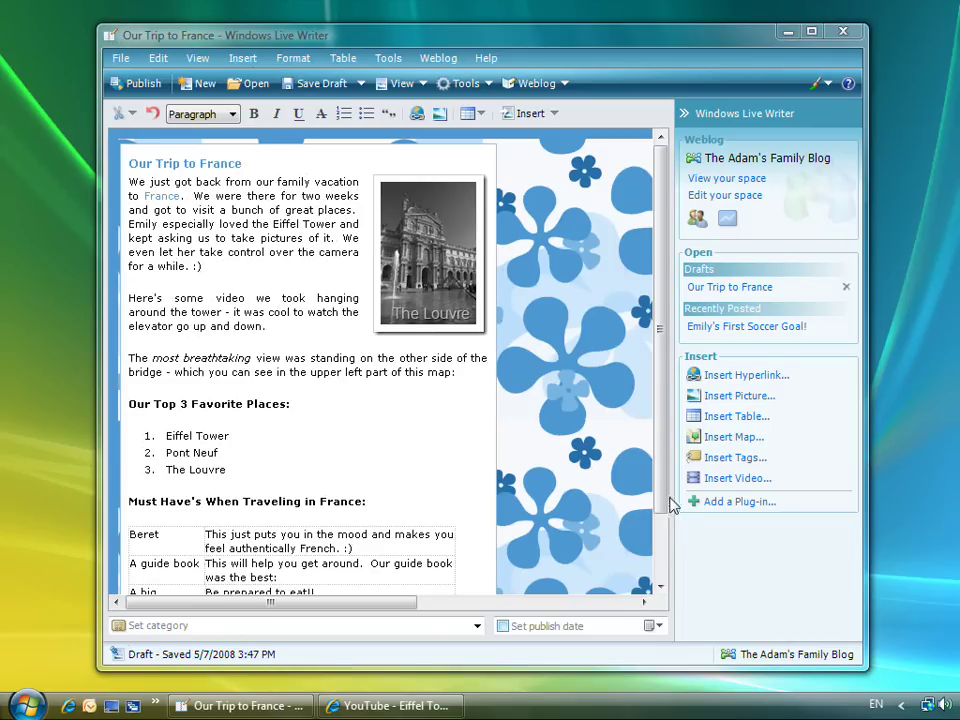
Step: Copy the Eiffel Tower video's embed code from the YouTube page
left_click(418, 707)
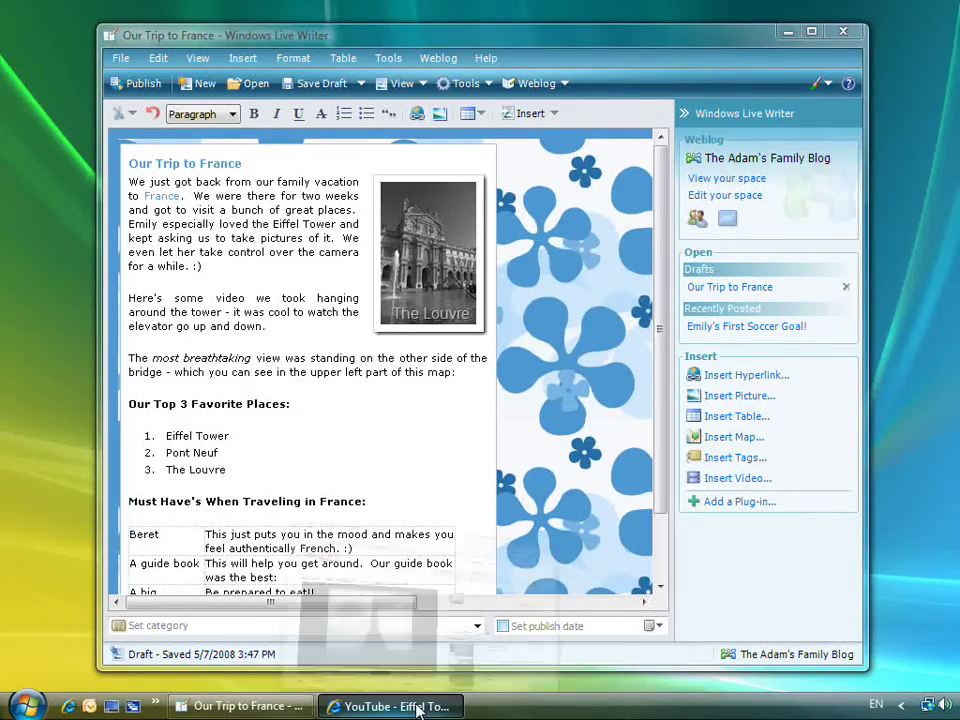
left_click(590, 396)
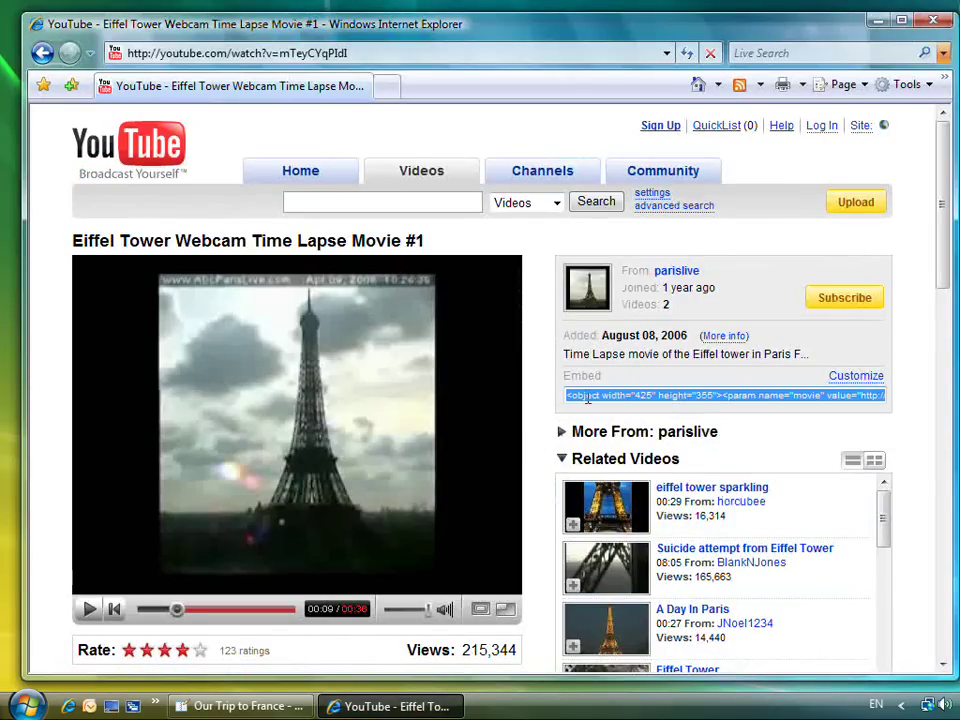
right_click(590, 403)
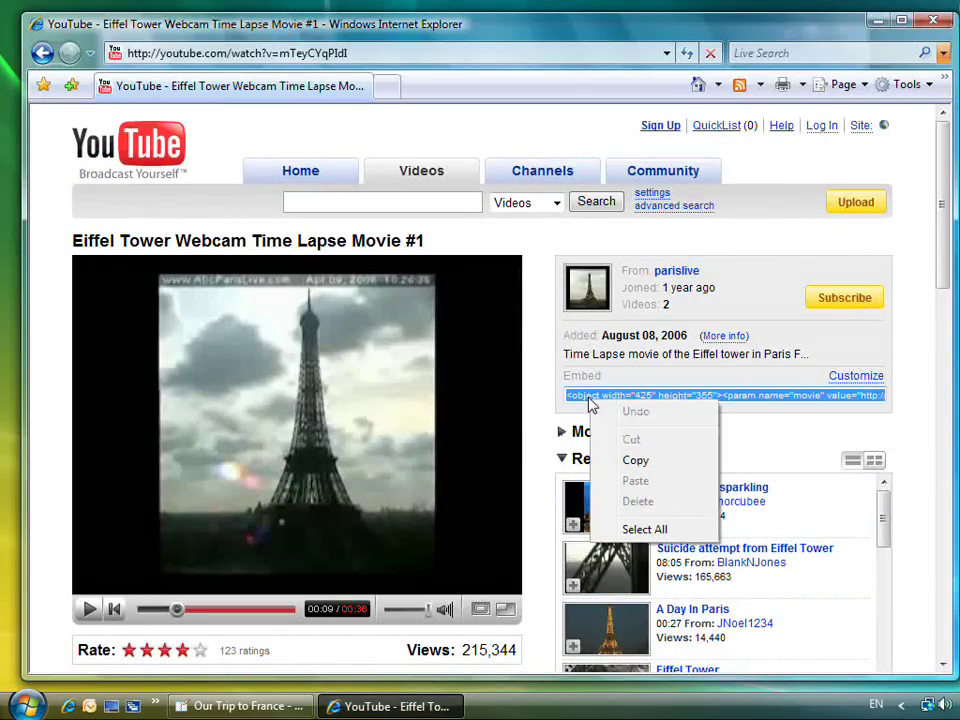
left_click(616, 461)
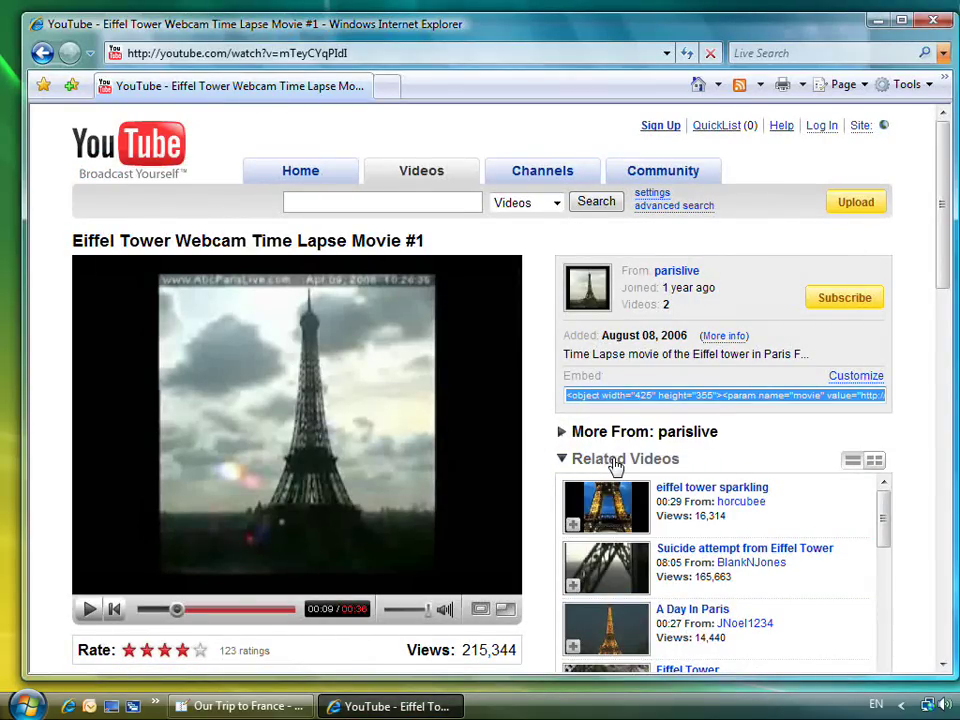
Step: Embed the YouTube Eiffel Tower video below the packing table using the pasted embed code
left_click(252, 707)
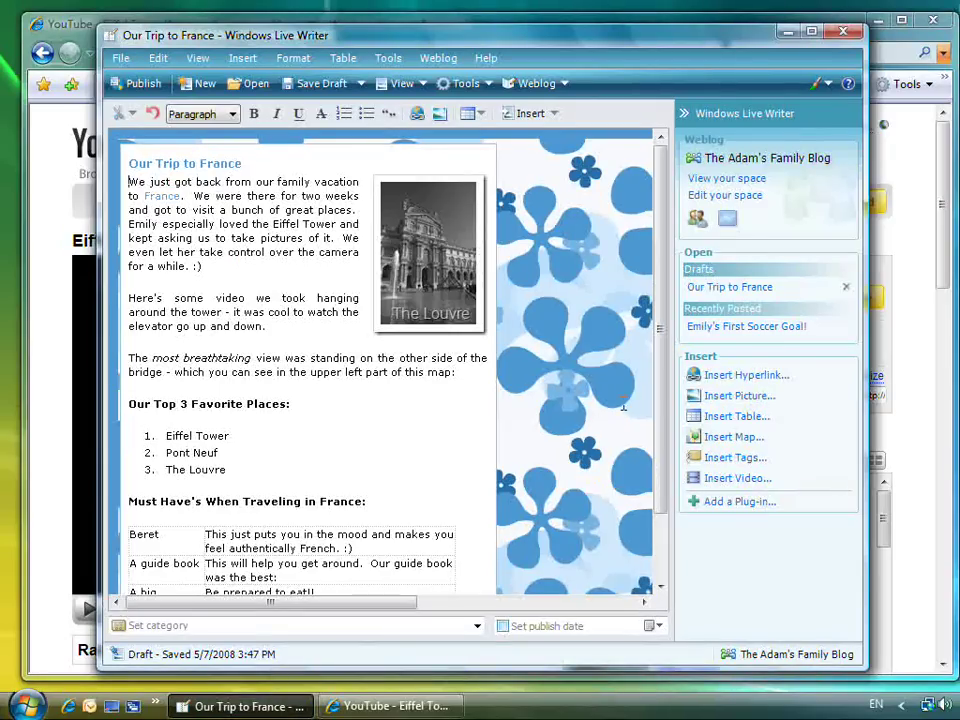
scroll(657, 390, "down", 2)
left_click(318, 553)
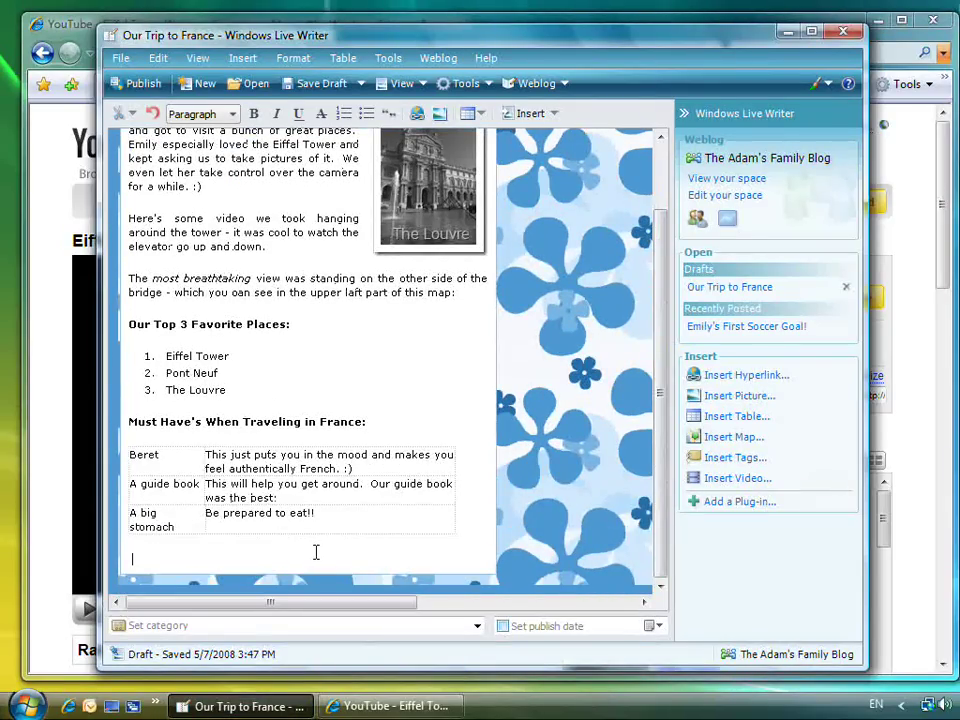
left_click(530, 114)
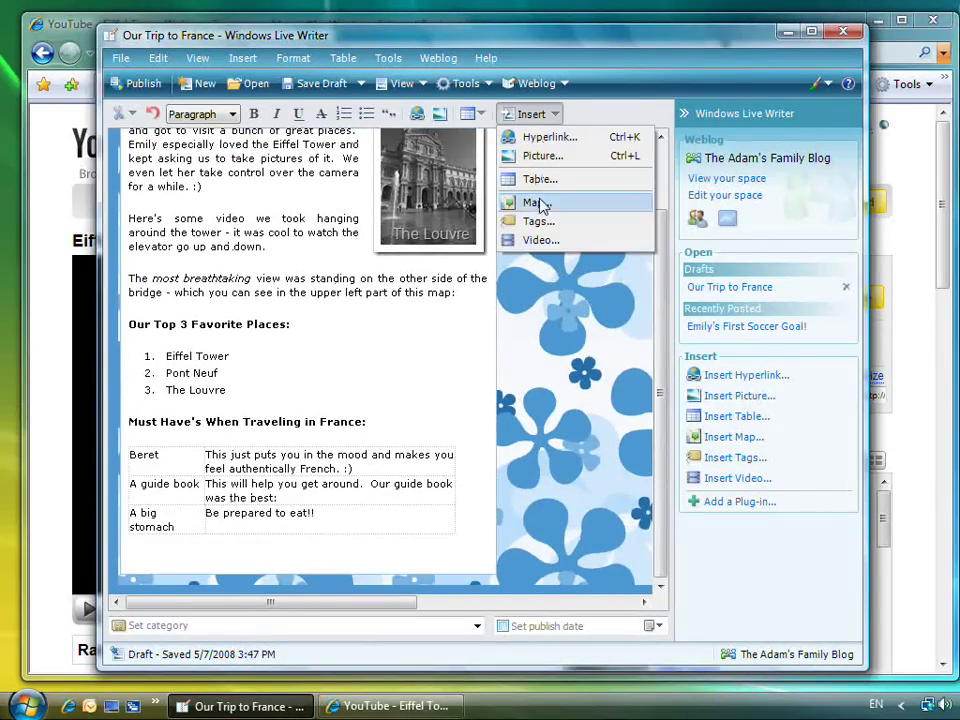
left_click(540, 241)
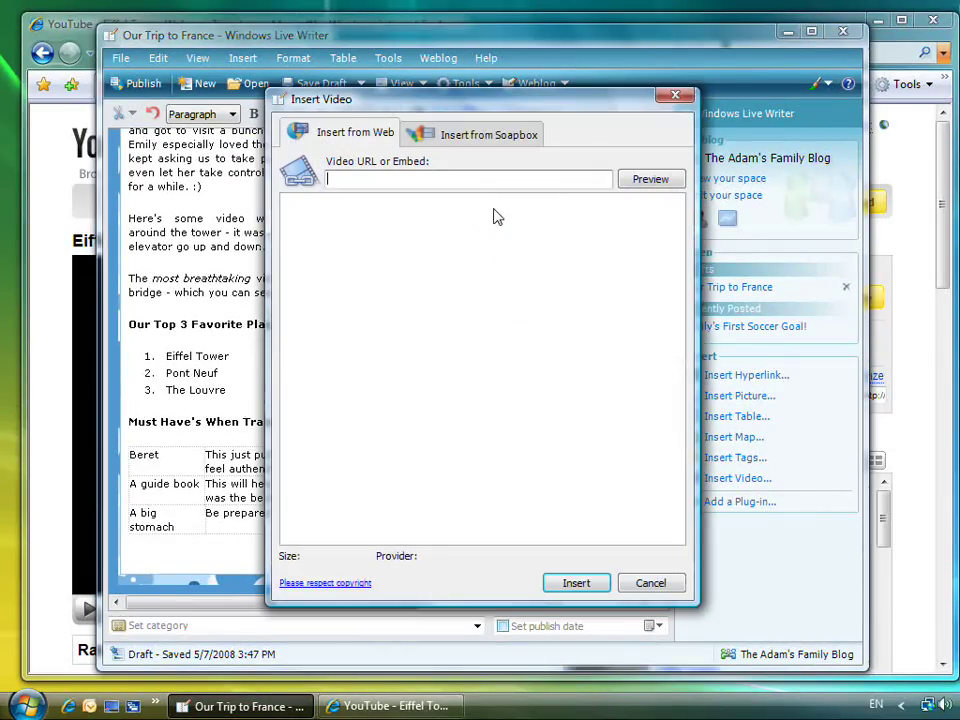
key("ctrl+v")
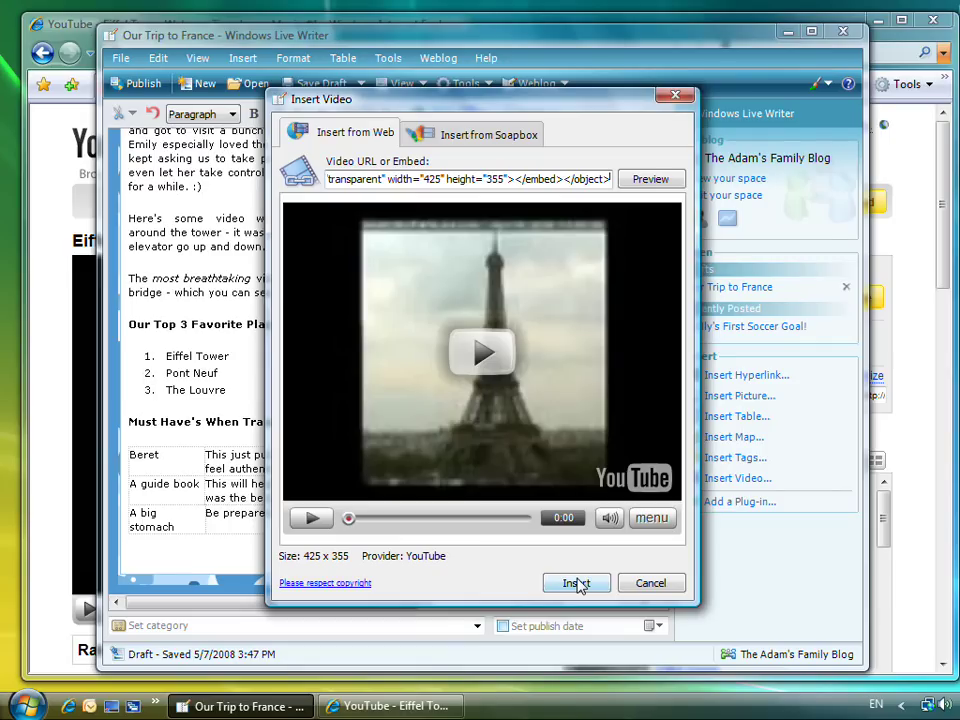
left_click(576, 585)
Step: Resize the video to 340 x 284 and caption it 'Eiffel Tower'
left_click_drag(533, 571, 455, 519)
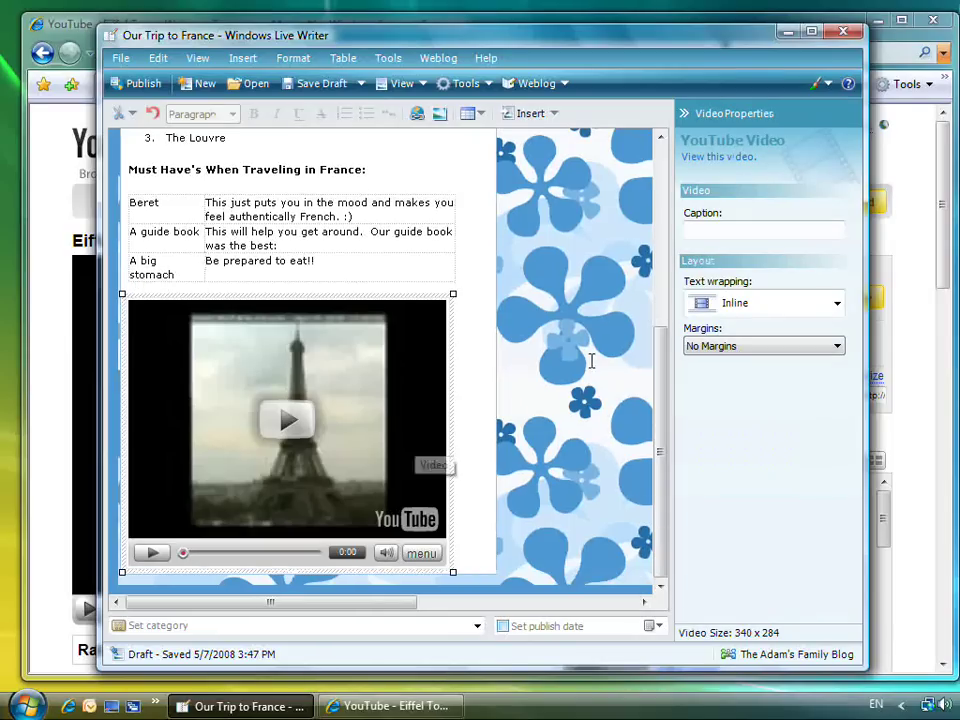
left_click(729, 233)
type("Eiffel ")
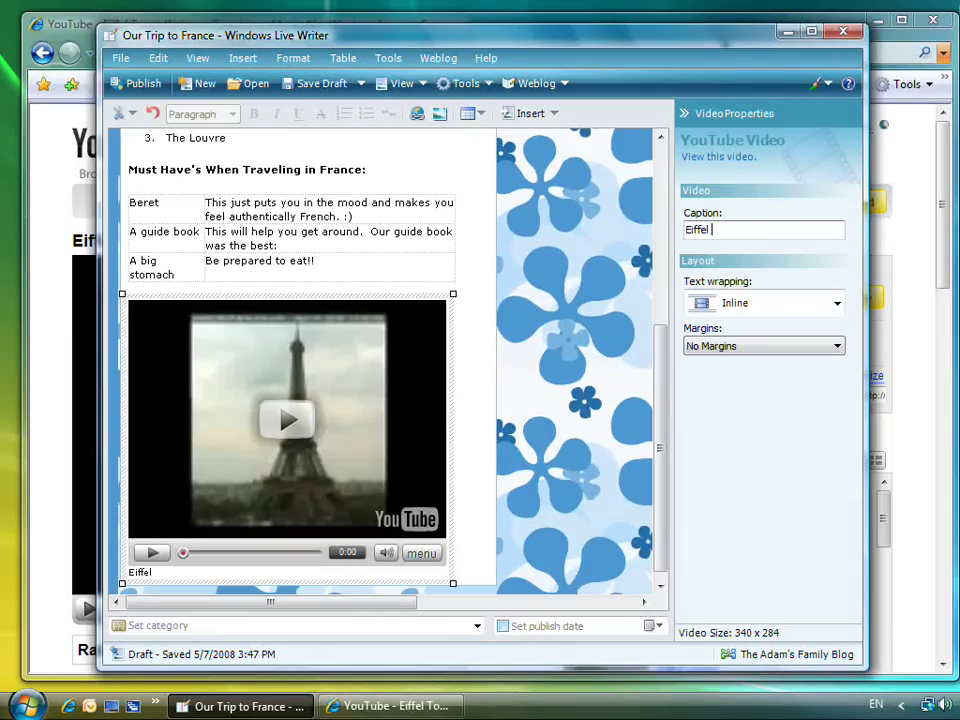
type("Tower")
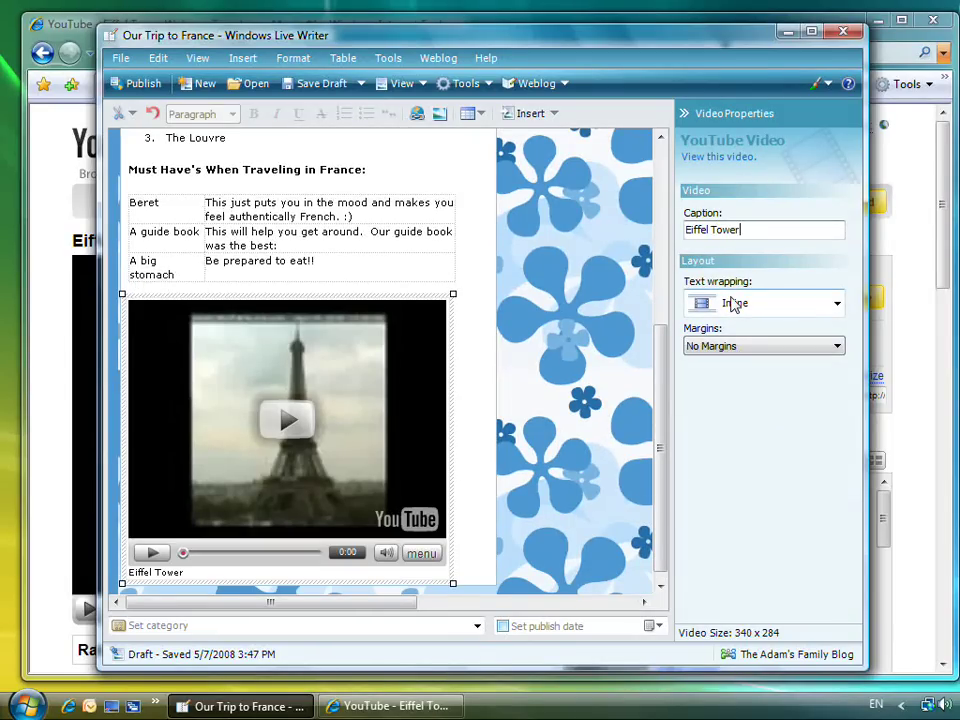
Step: Copy the YouTube embed code again and paste it into the post below the packing table
left_click(395, 706)
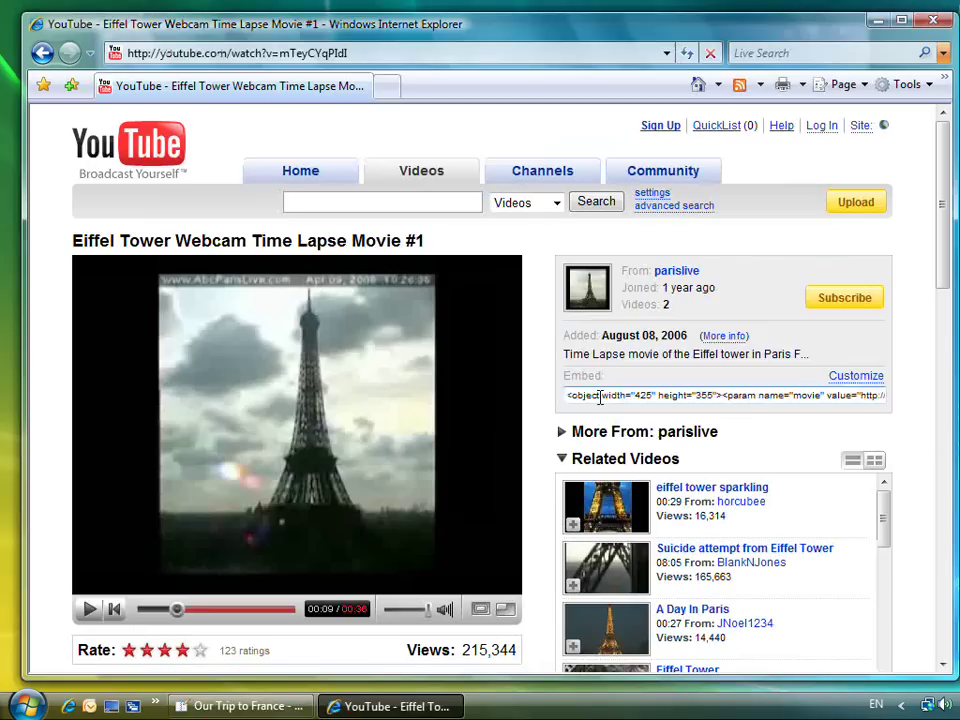
left_click(602, 396)
right_click(602, 398)
left_click(646, 461)
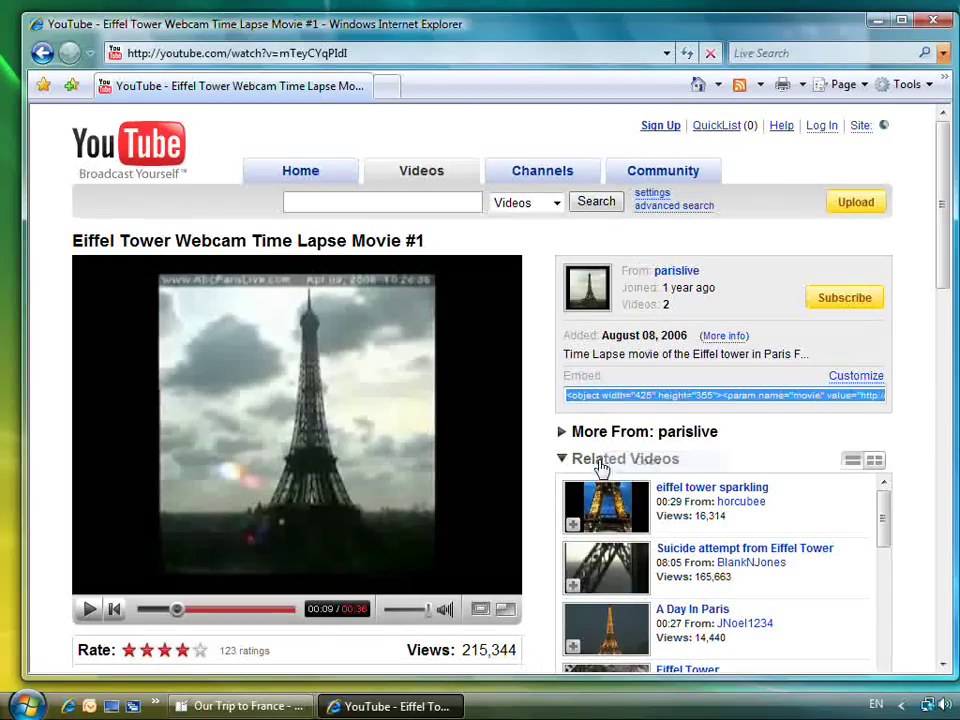
key("alt+Tab")
right_click(152, 558)
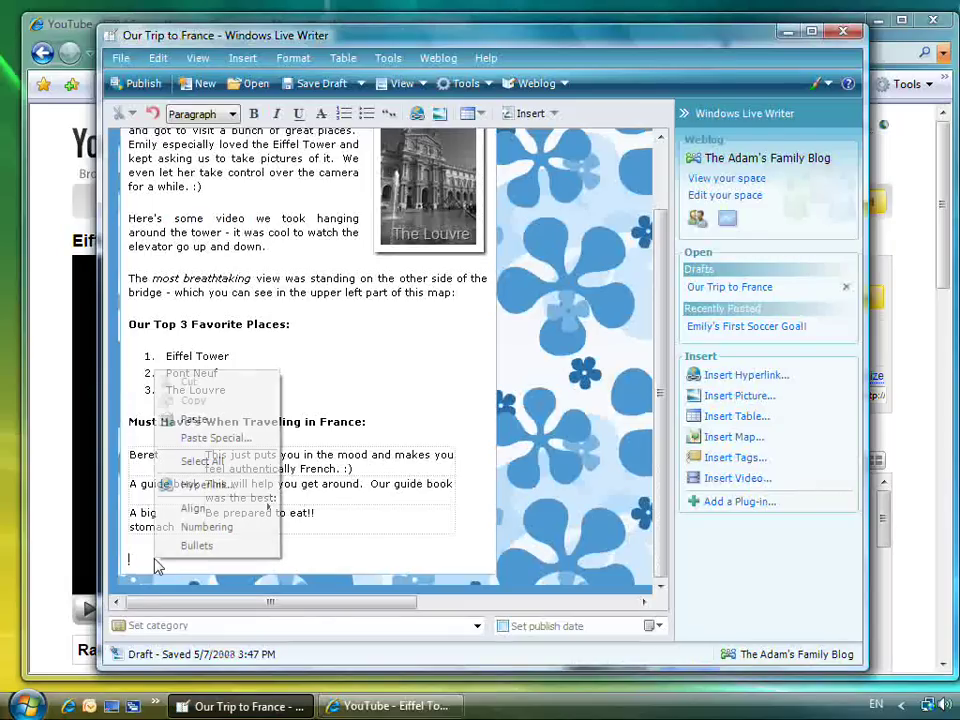
left_click(222, 426)
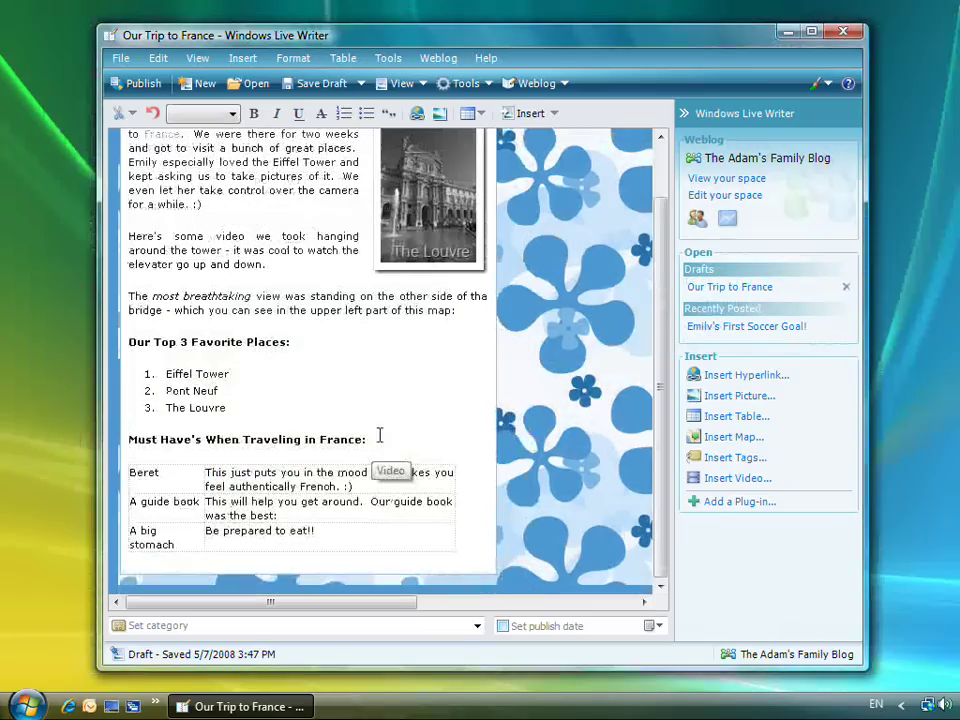
Step: Insert the uploaded Soapbox 'Eifel Tower' video below the packing table
left_click(527, 116)
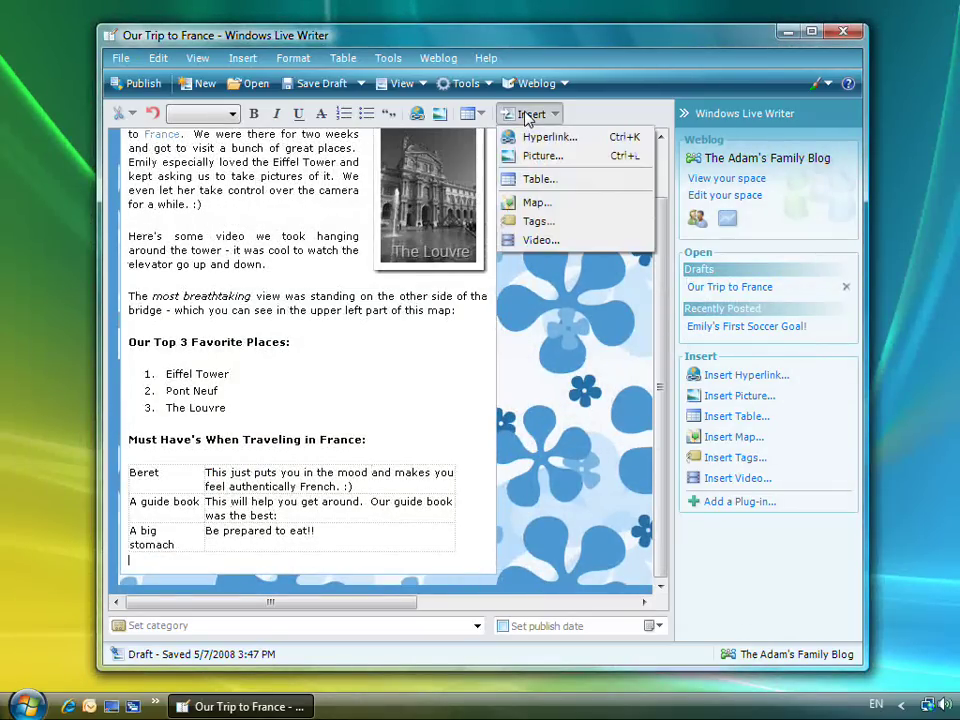
left_click(535, 240)
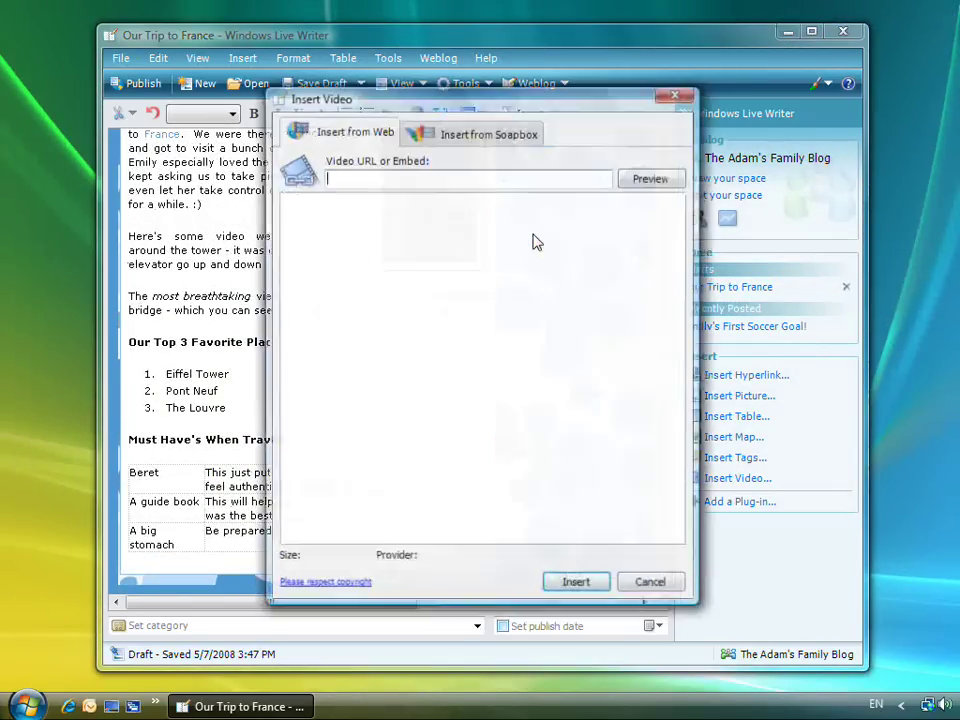
left_click(478, 134)
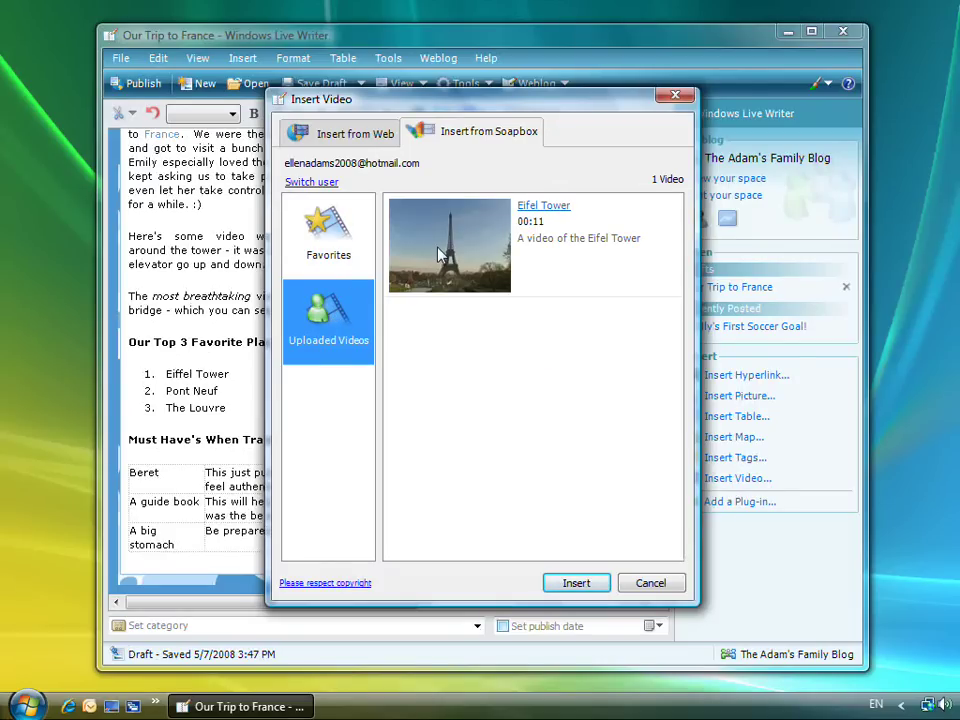
left_click(440, 255)
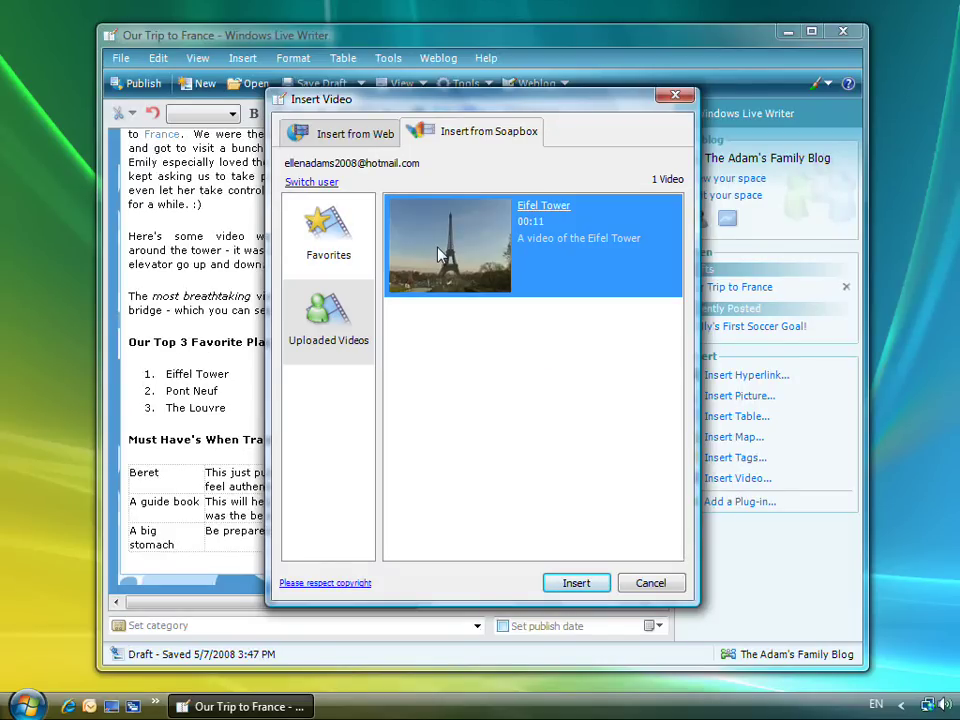
left_click(572, 582)
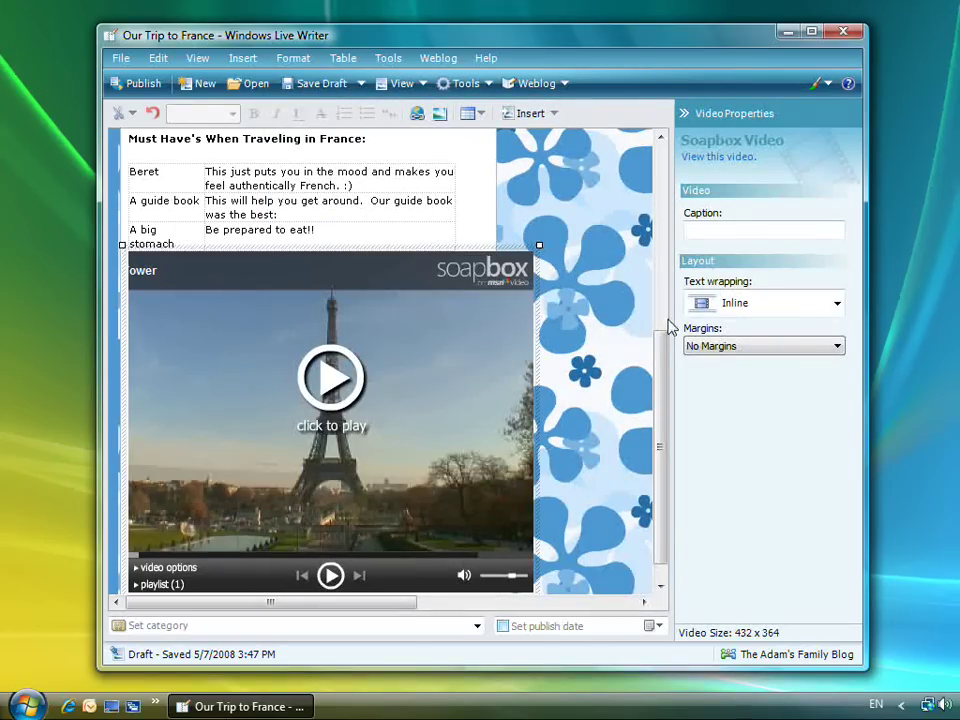
Step: Caption the Soapbox video 'Eiffel Tower' and shrink it to about 342 x 289
left_click(704, 232)
type("Eiffel Tower")
key("Return")
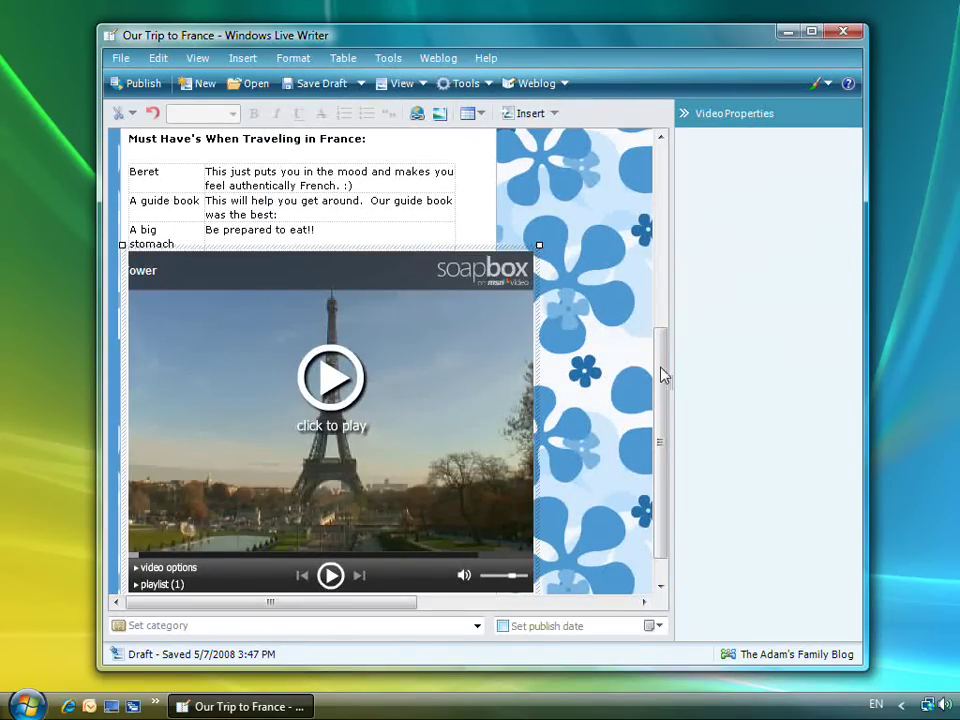
left_click_drag(537, 572, 458, 520)
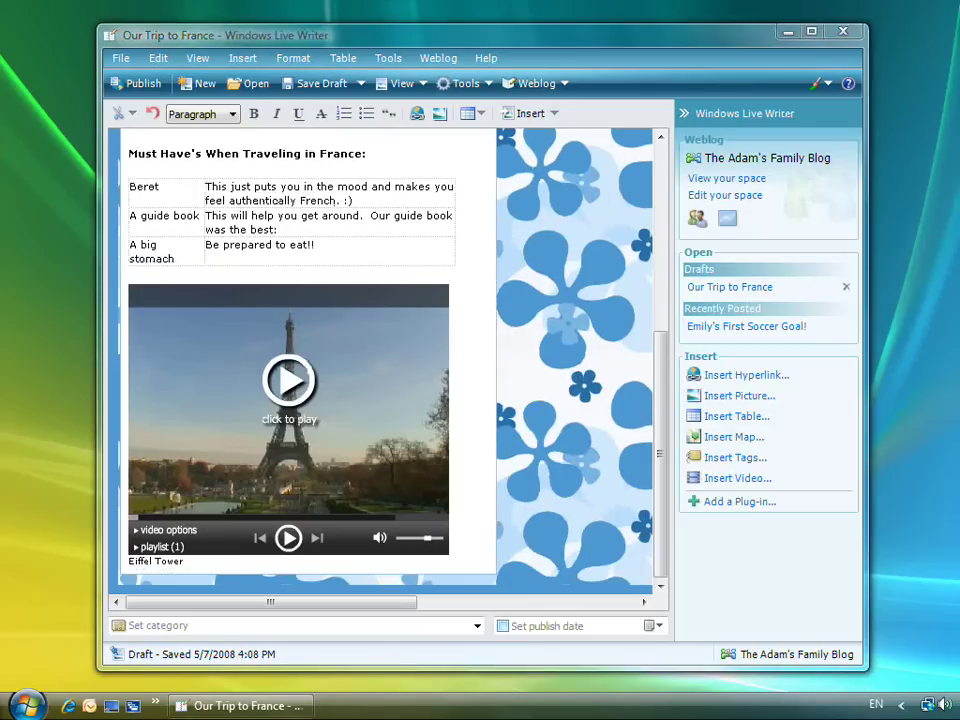
left_click_drag(672, 510, 664, 389)
Step: Add a new line after 'map:' and search a new map for the Eiffel Tower
left_click(467, 233)
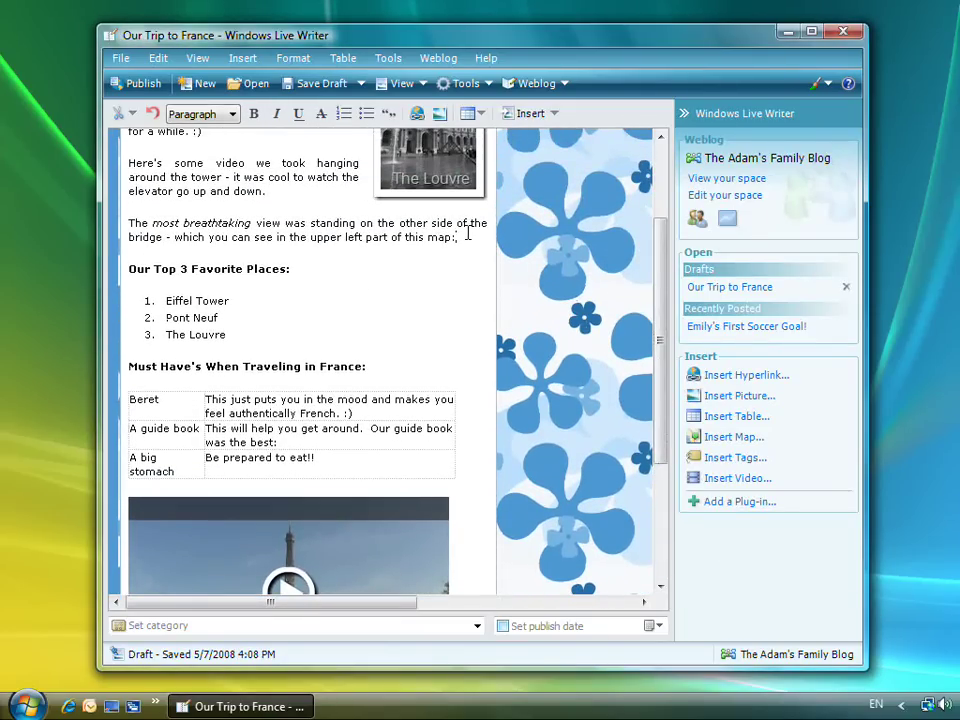
key("Return")
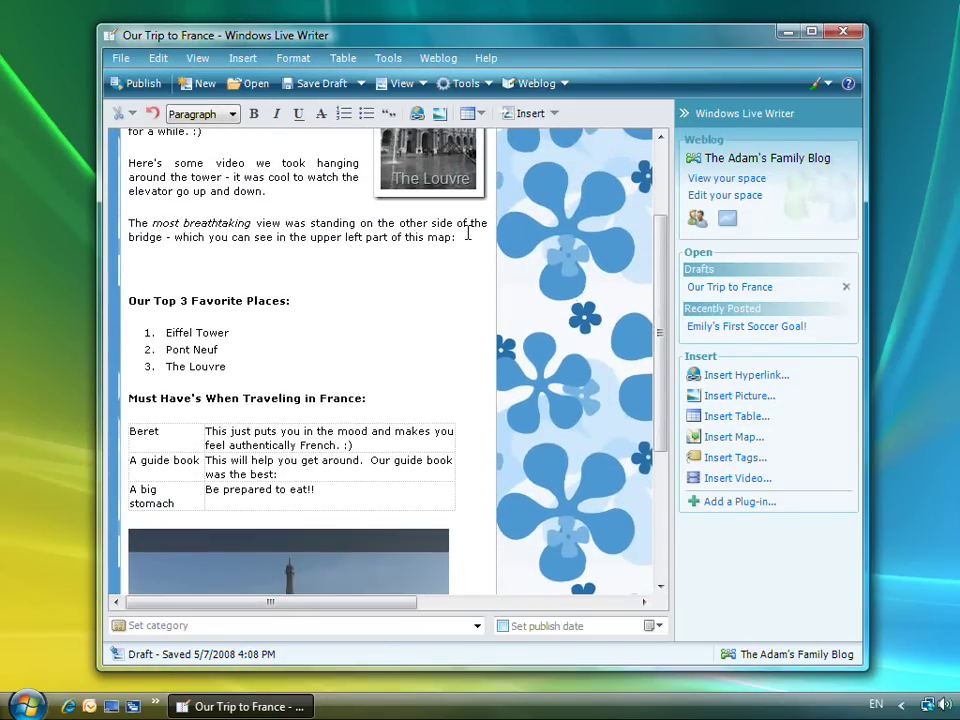
left_click(507, 116)
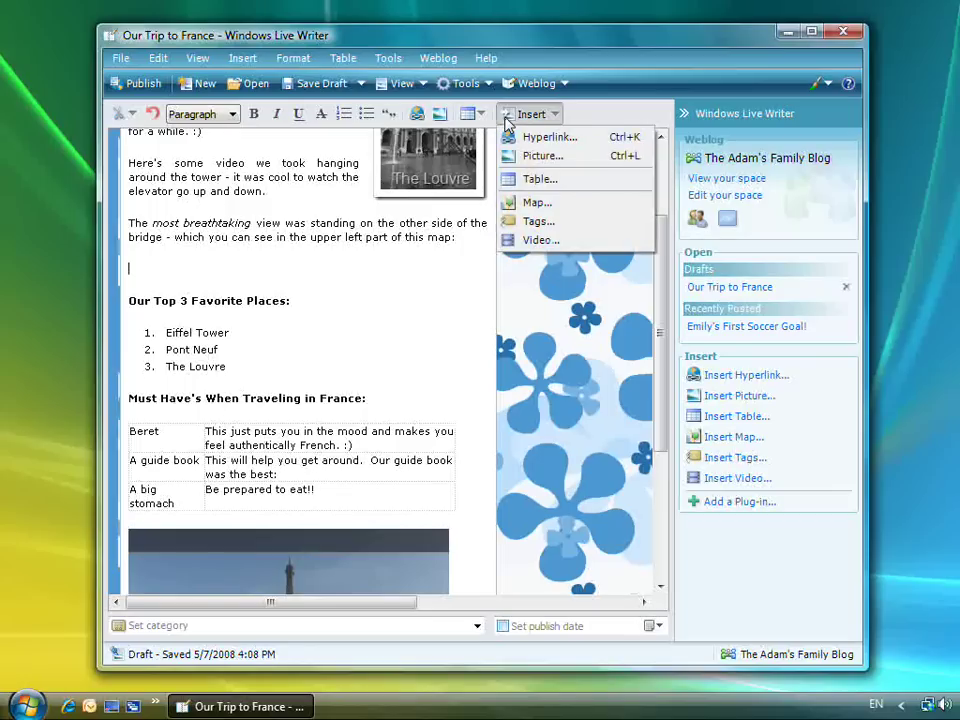
left_click(533, 203)
left_click(524, 170)
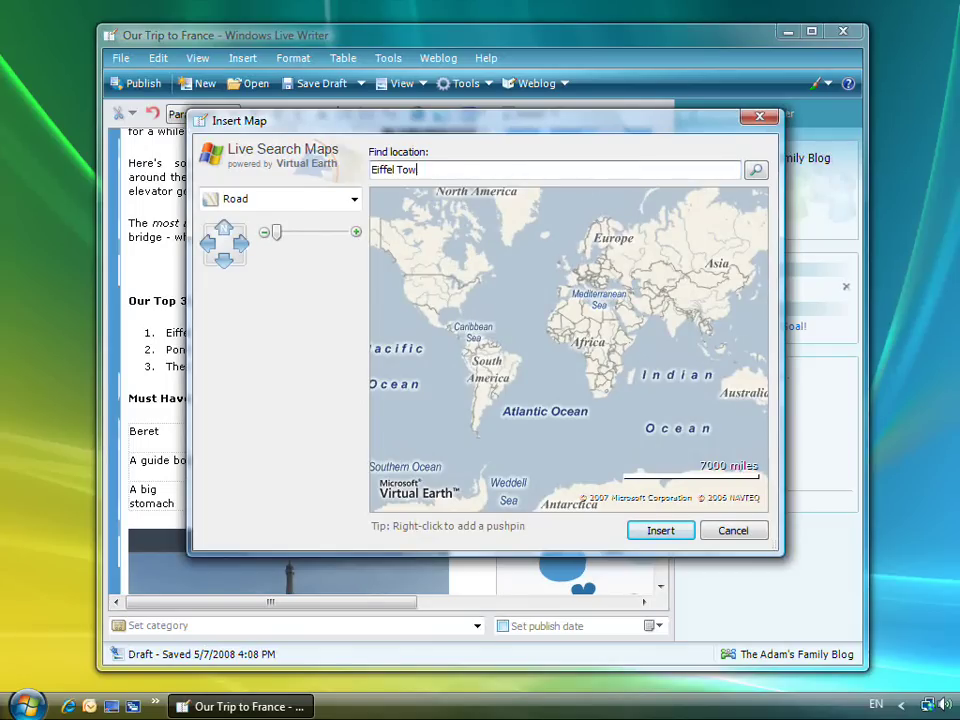
key("Return")
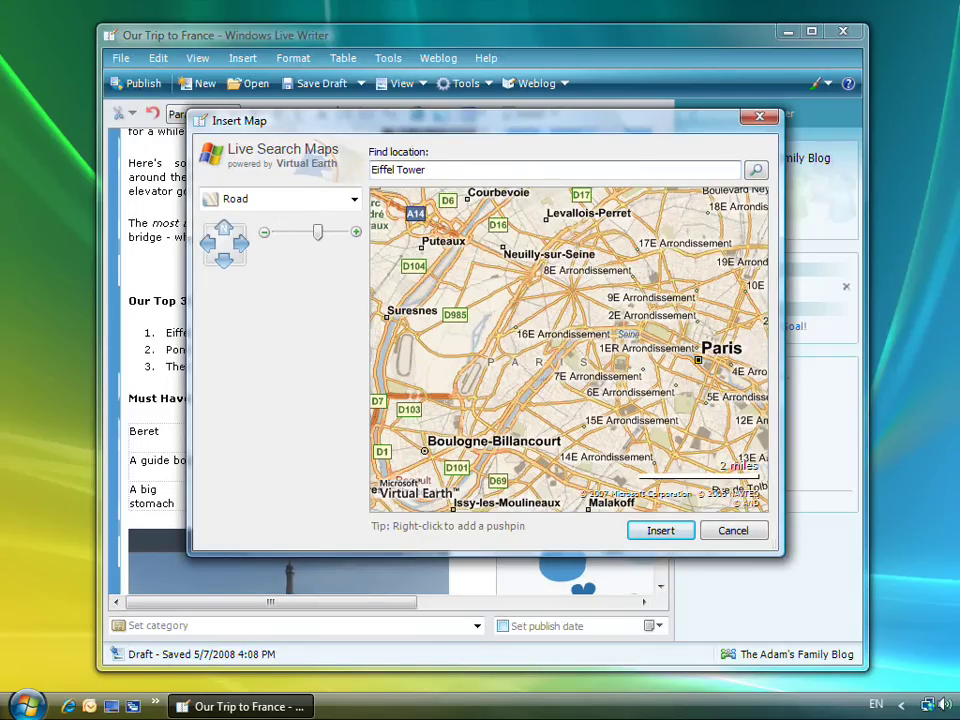
Step: Switch the map to Aerial, zoom in, frame the bridge and insert it
left_click(354, 198)
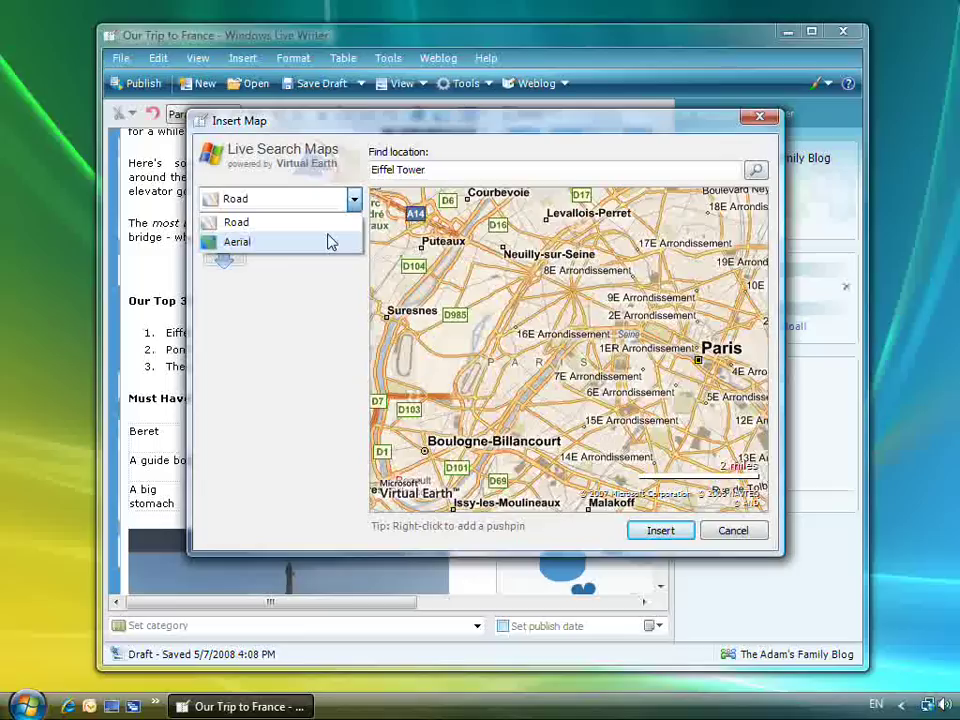
left_click(330, 242)
left_click_drag(326, 242, 340, 243)
left_click_drag(451, 297, 492, 296)
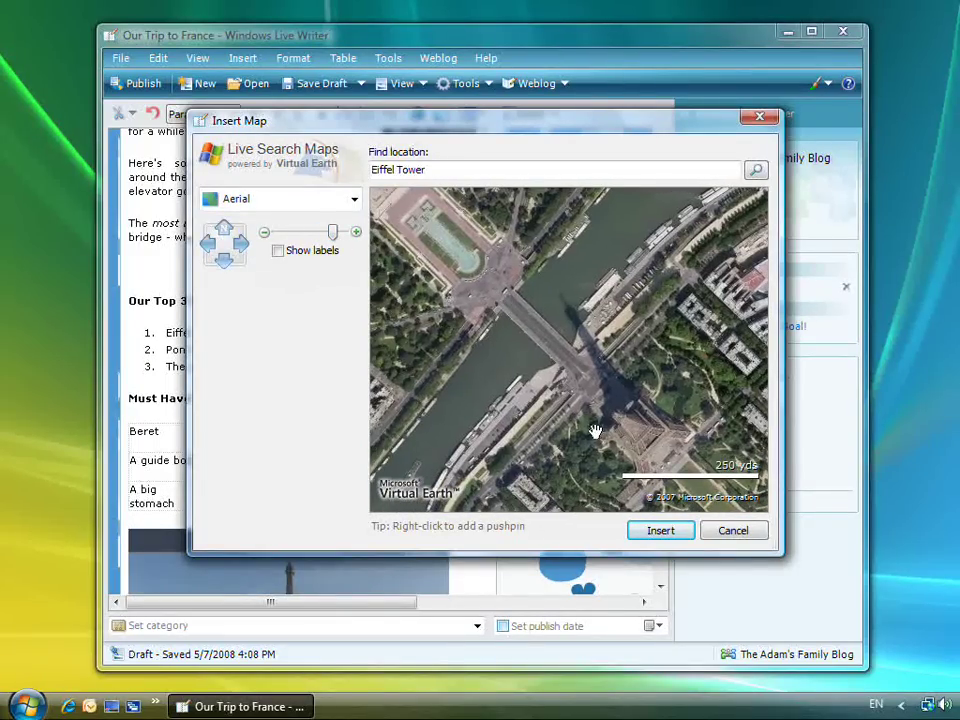
left_click(660, 531)
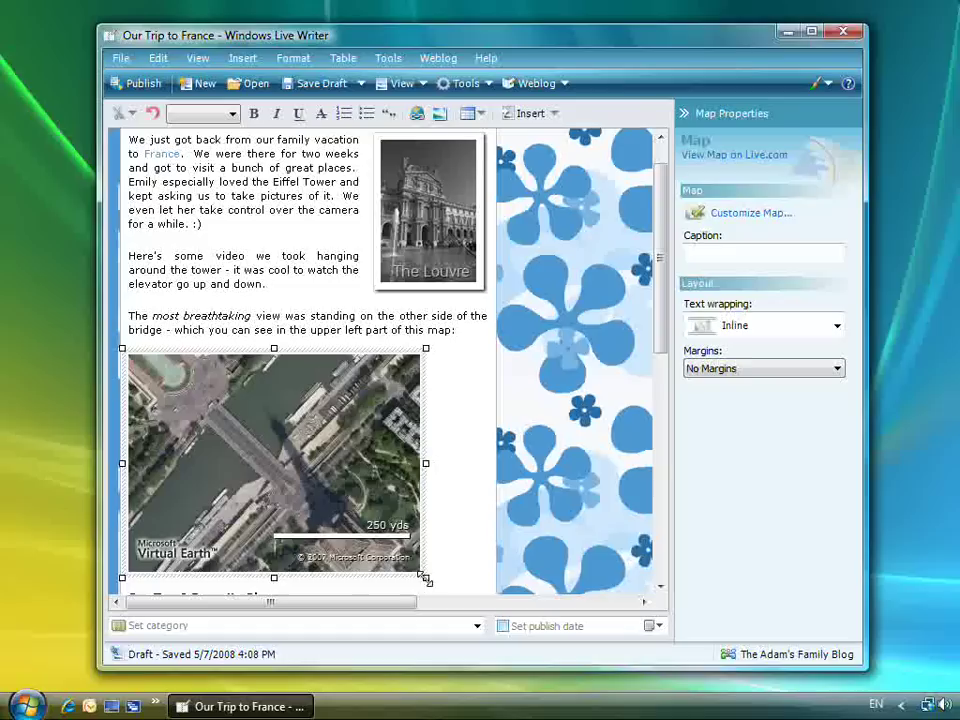
Step: Shrink the aerial map, caption it 'Eiffel Tower Bridge' and keep no margins
left_click_drag(426, 577, 378, 540)
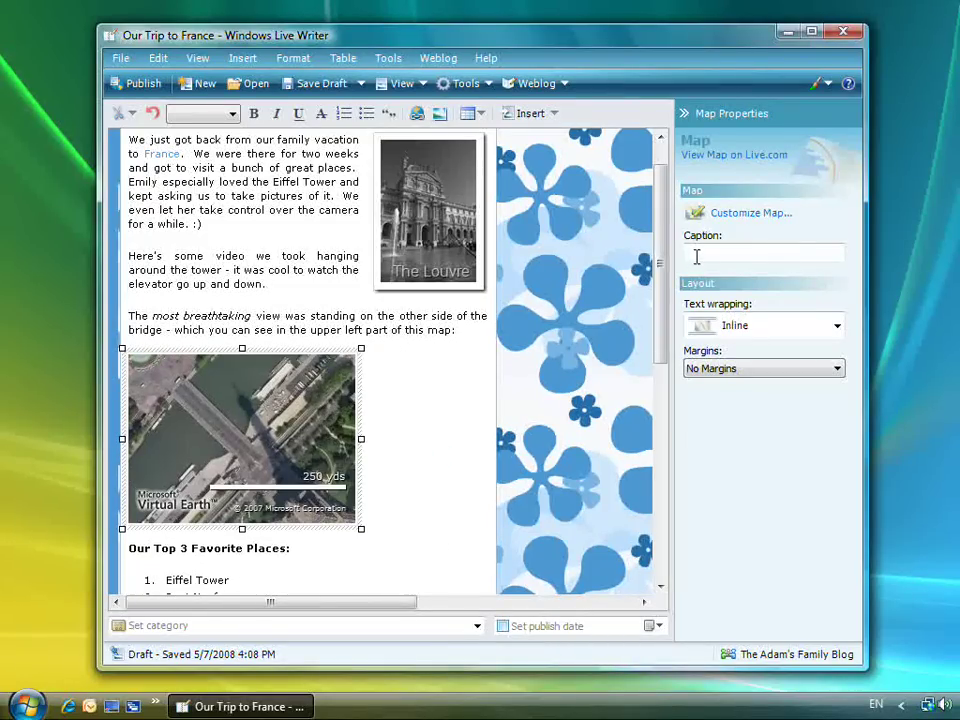
left_click(702, 253)
type("Eiffel Tower Bridge")
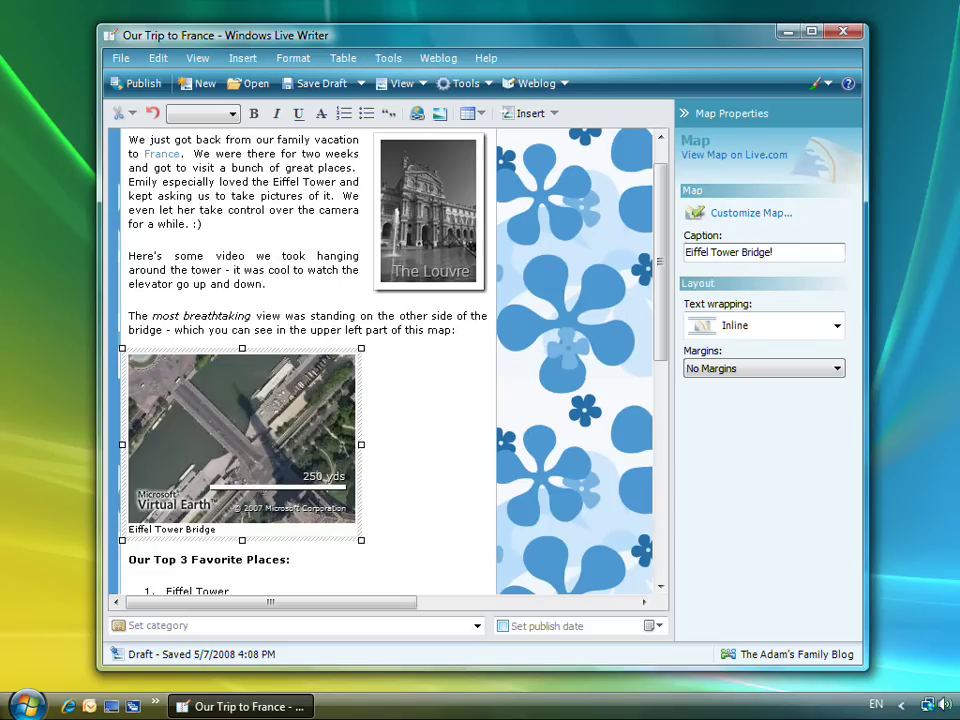
left_click(789, 325)
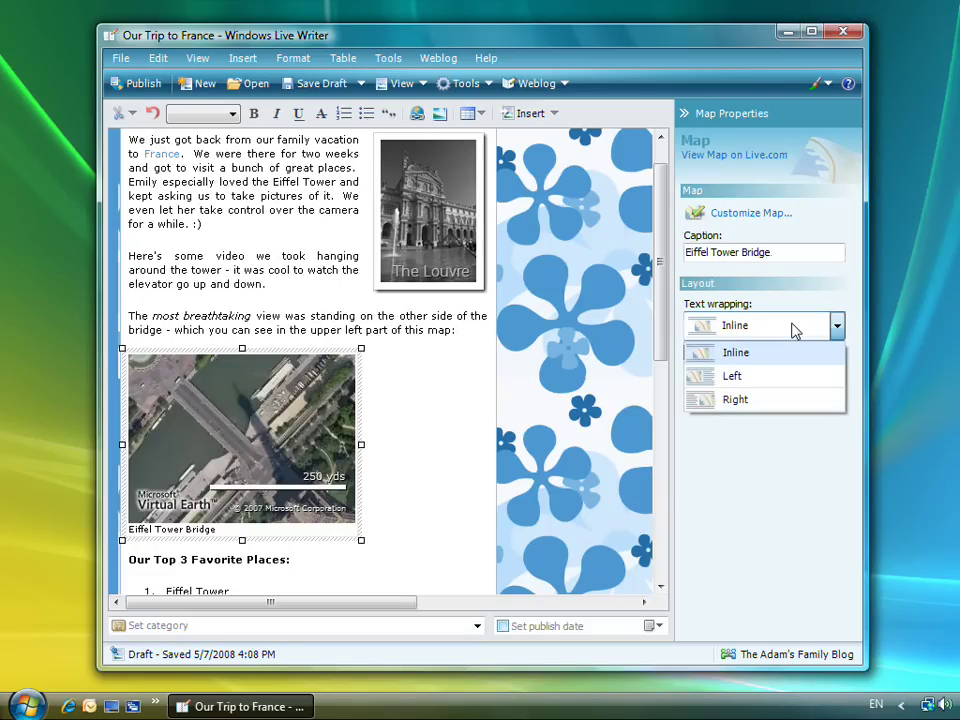
left_click(795, 330)
left_click(806, 372)
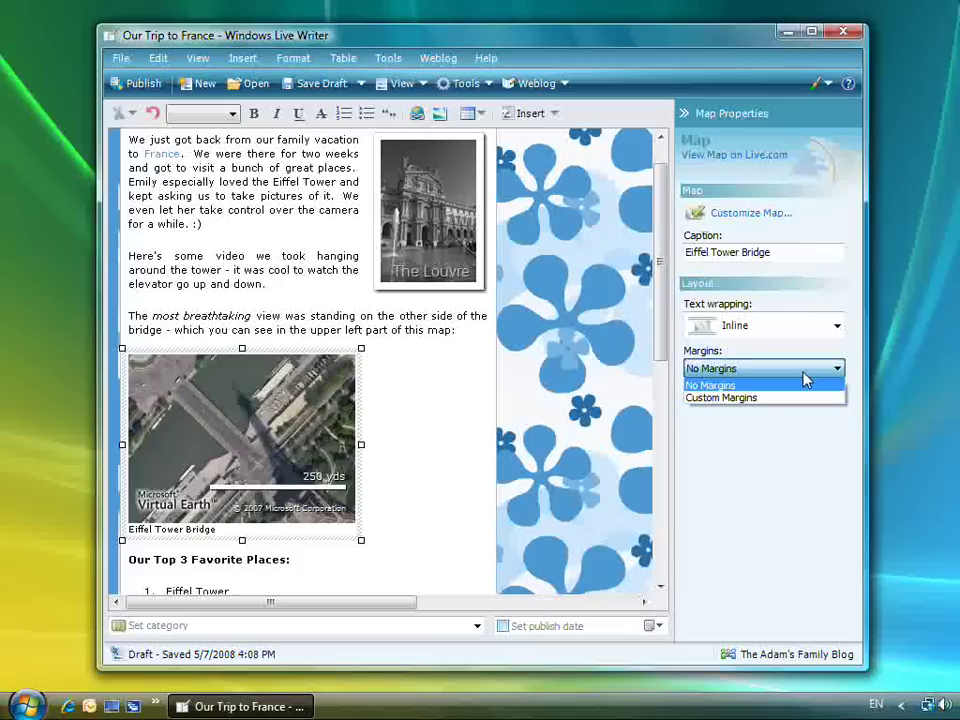
left_click(463, 429)
Step: Add two blank lines after 'was the best:' in the guide book cell
scroll(463, 429, "down", 7)
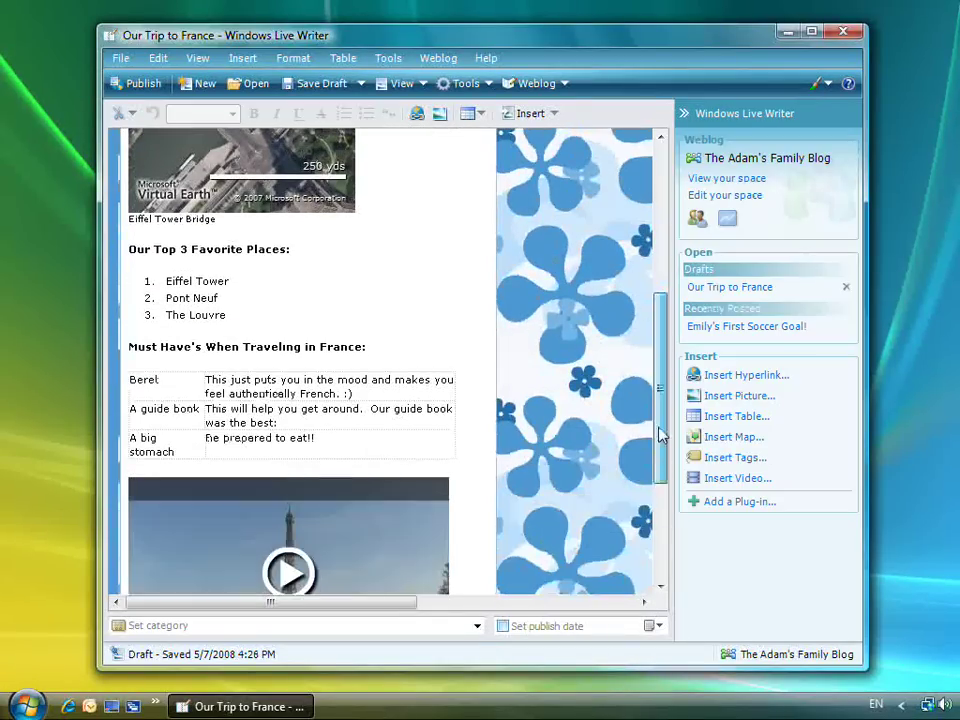
left_click(326, 414)
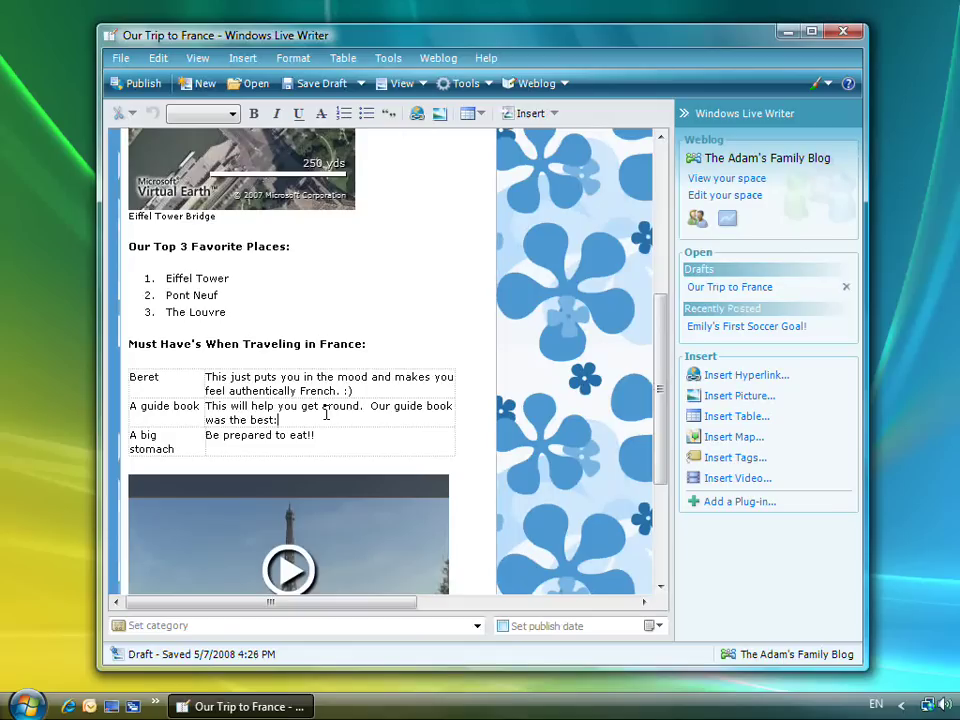
key("Return")
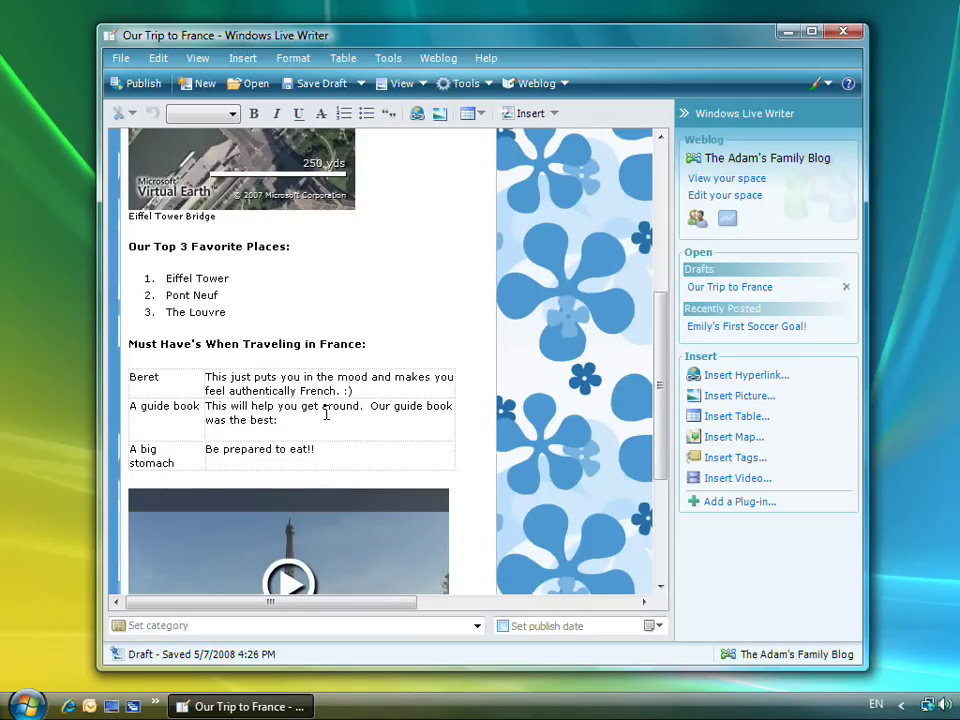
key("Return")
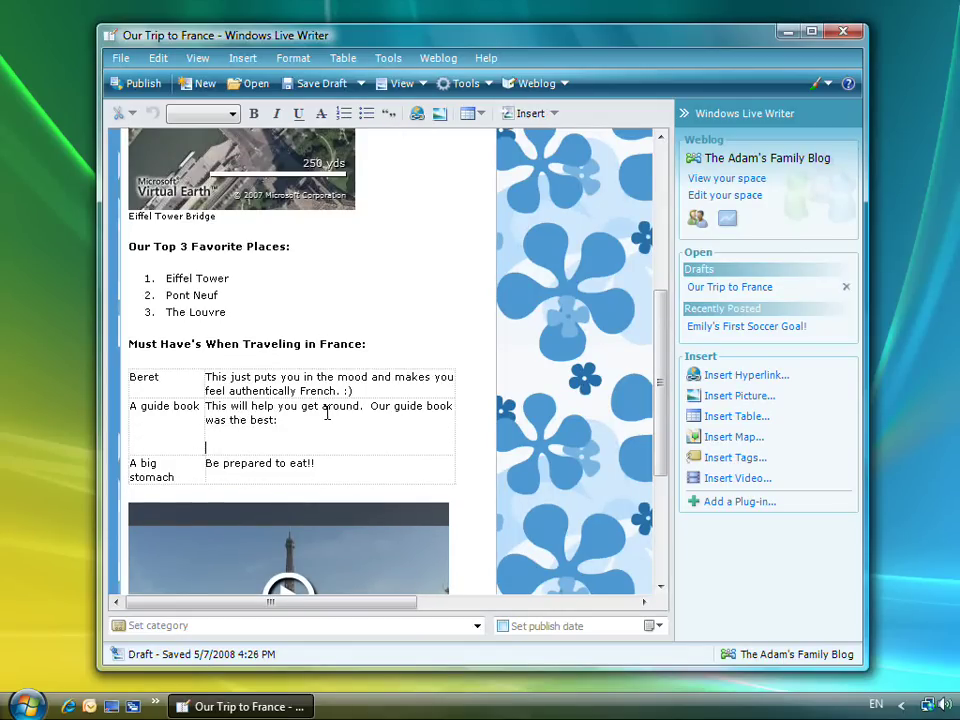
Step: In the Writer plug-in gallery, sort by title and download the Amazon Book Lookup Plugin
left_click(712, 503)
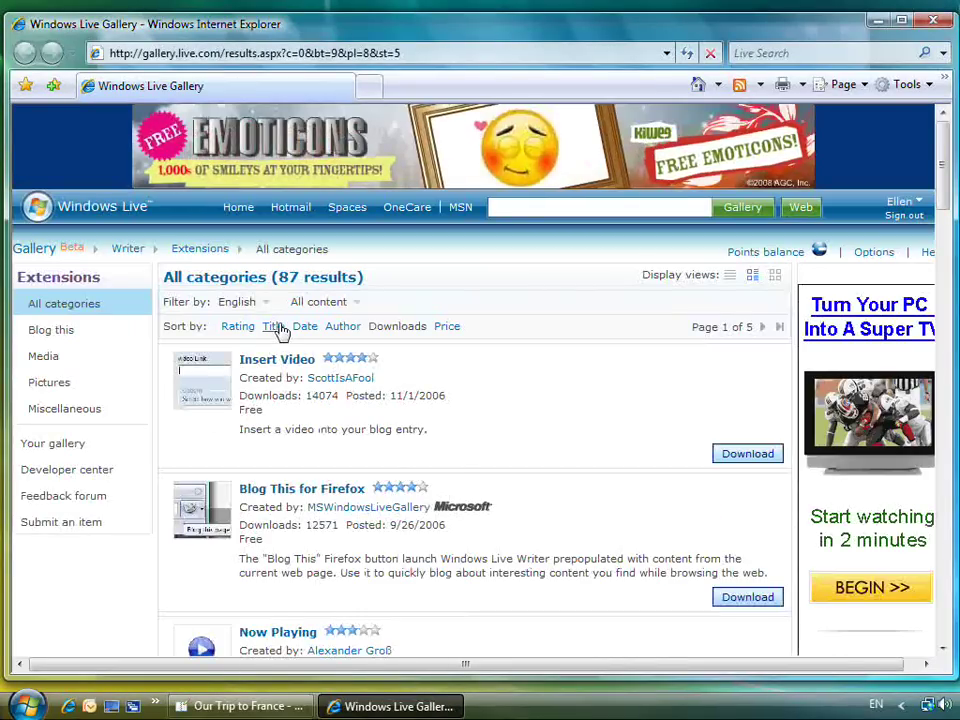
left_click(274, 326)
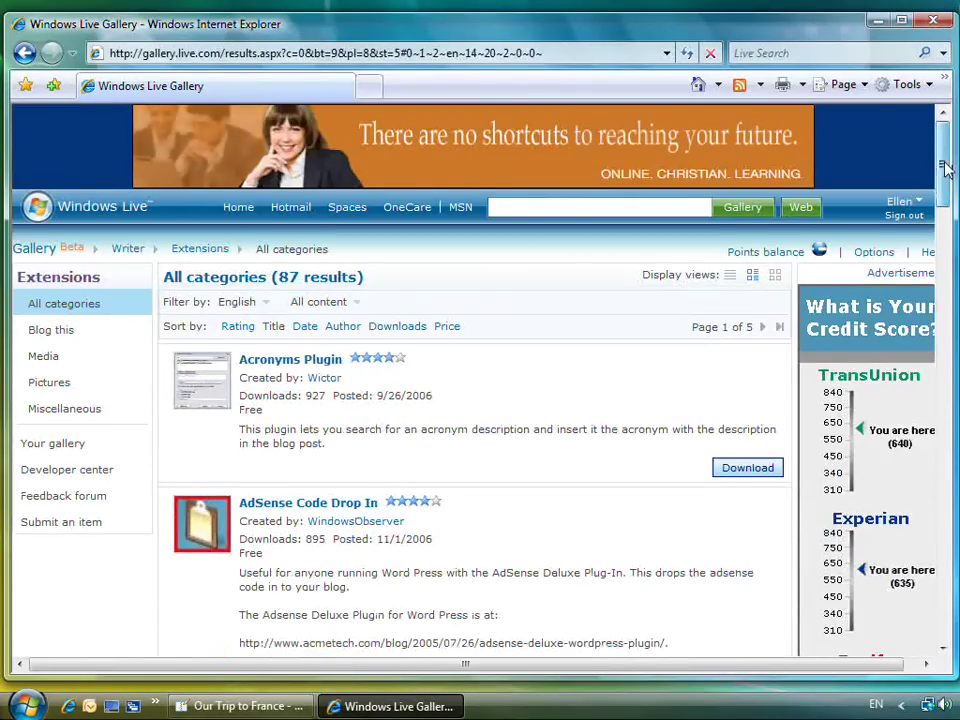
left_click_drag(945, 167, 940, 257)
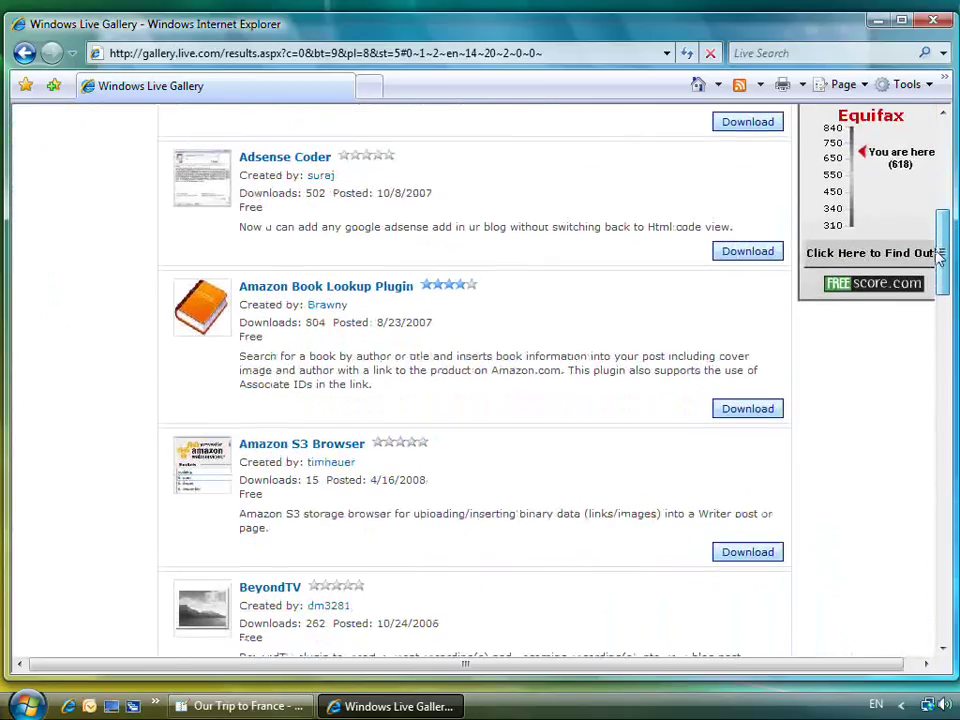
left_click(745, 410)
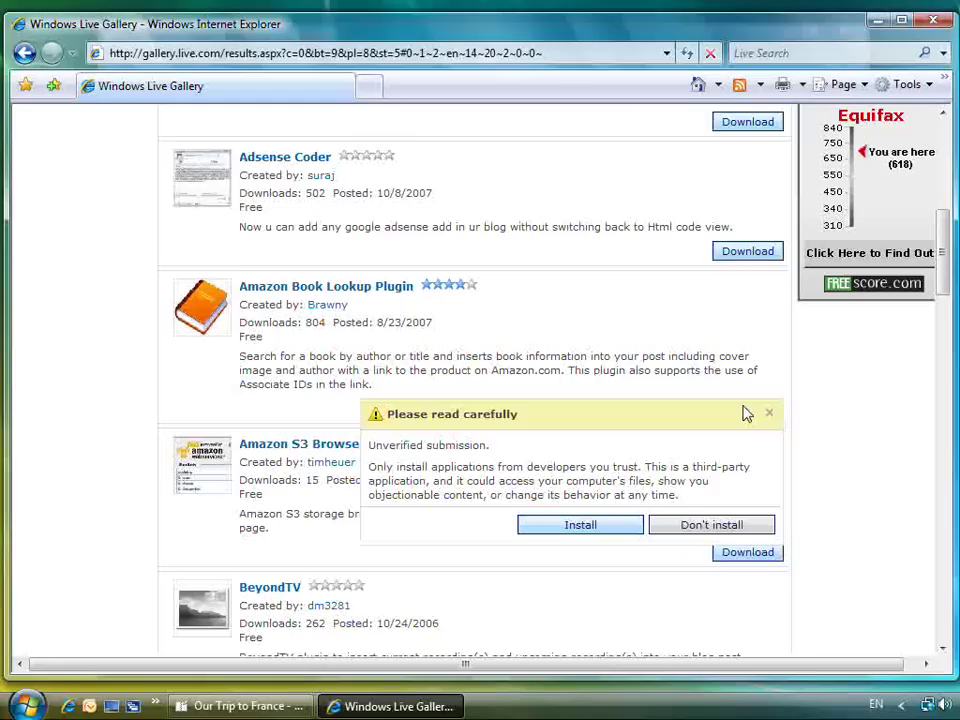
Step: Install and run the Amazon Book Lookup plug-in setup despite the unverified publisher
left_click(600, 529)
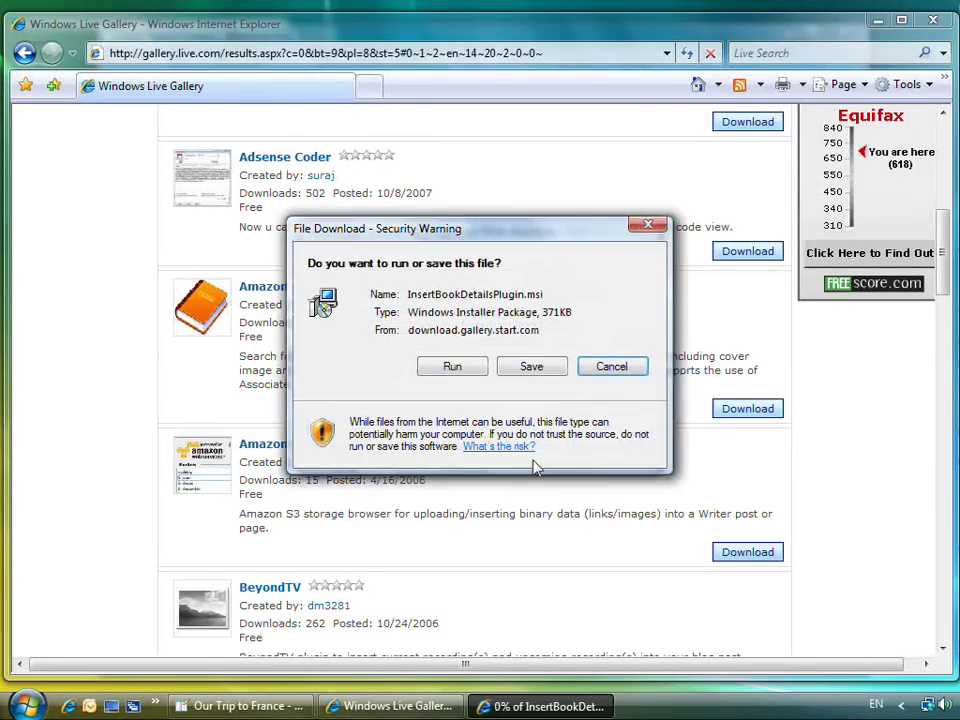
left_click(452, 369)
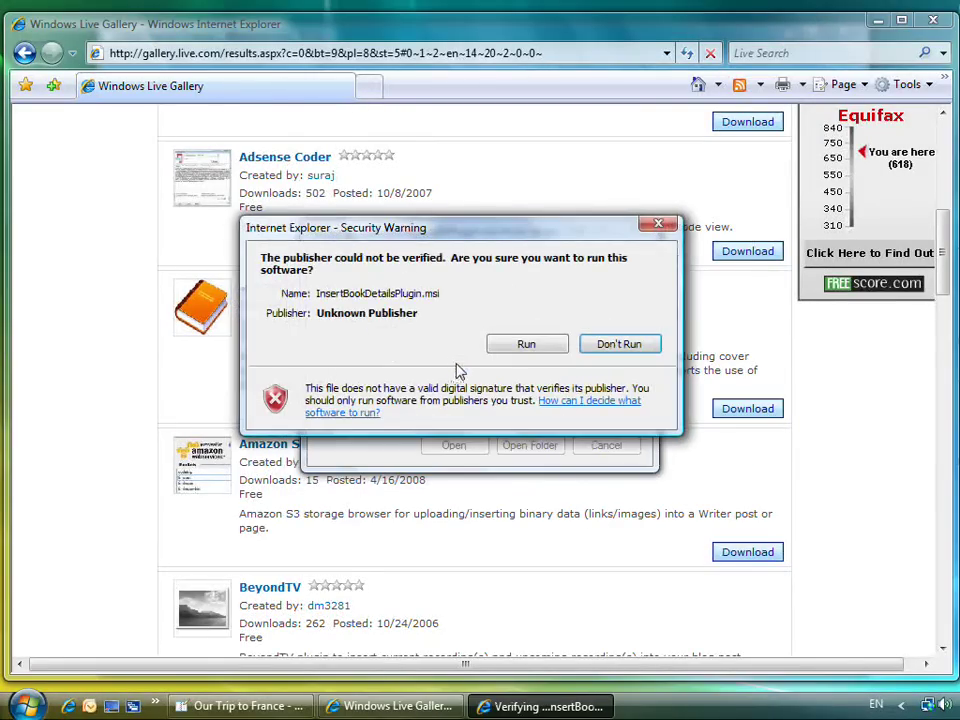
left_click(512, 350)
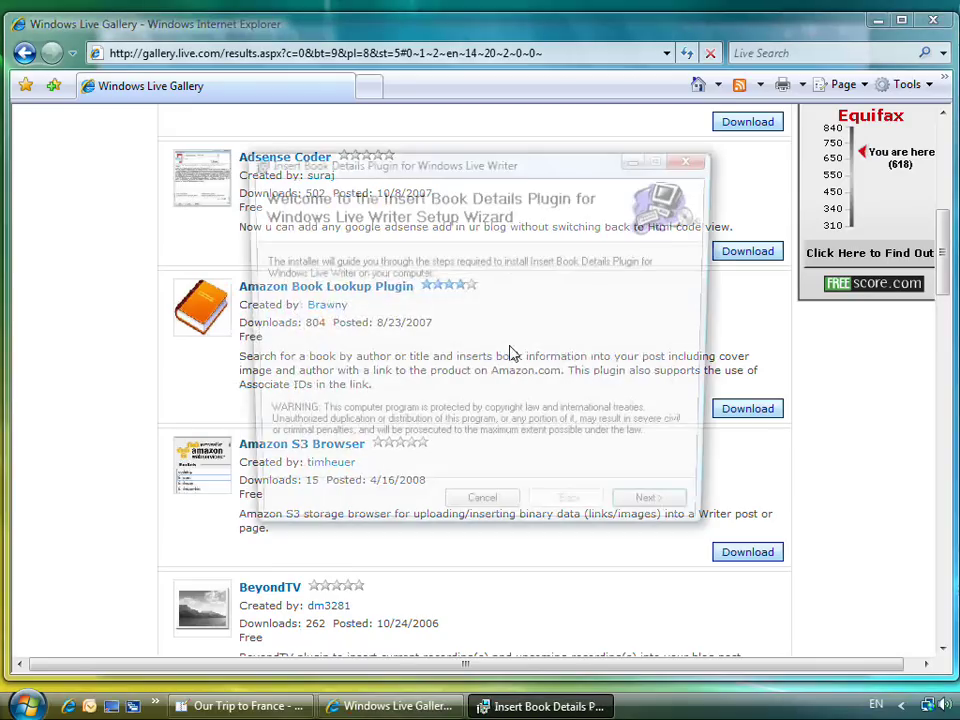
left_click(658, 514)
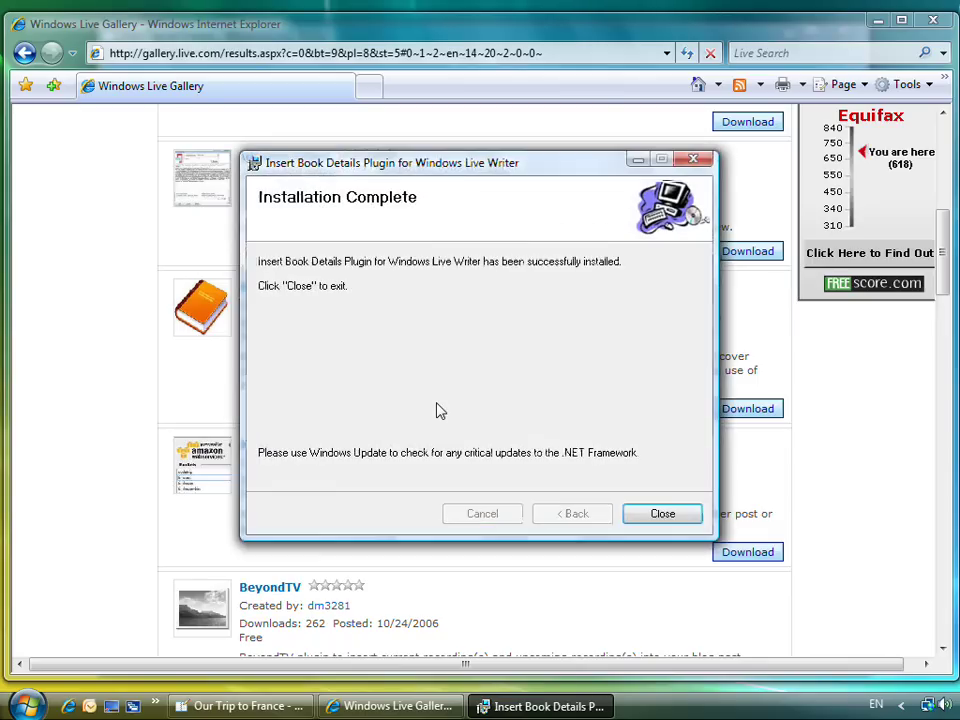
Step: Search Amazon books by title and insert 'France (Eyewitness Travel Guides)' into the guide book cell
left_click(640, 513)
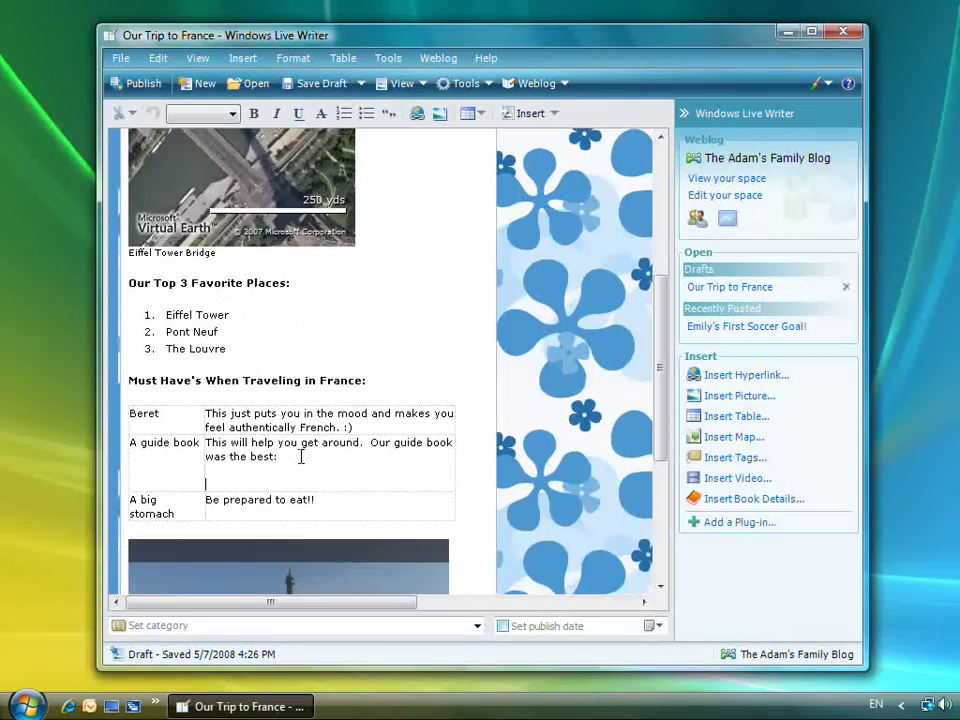
left_click(727, 500)
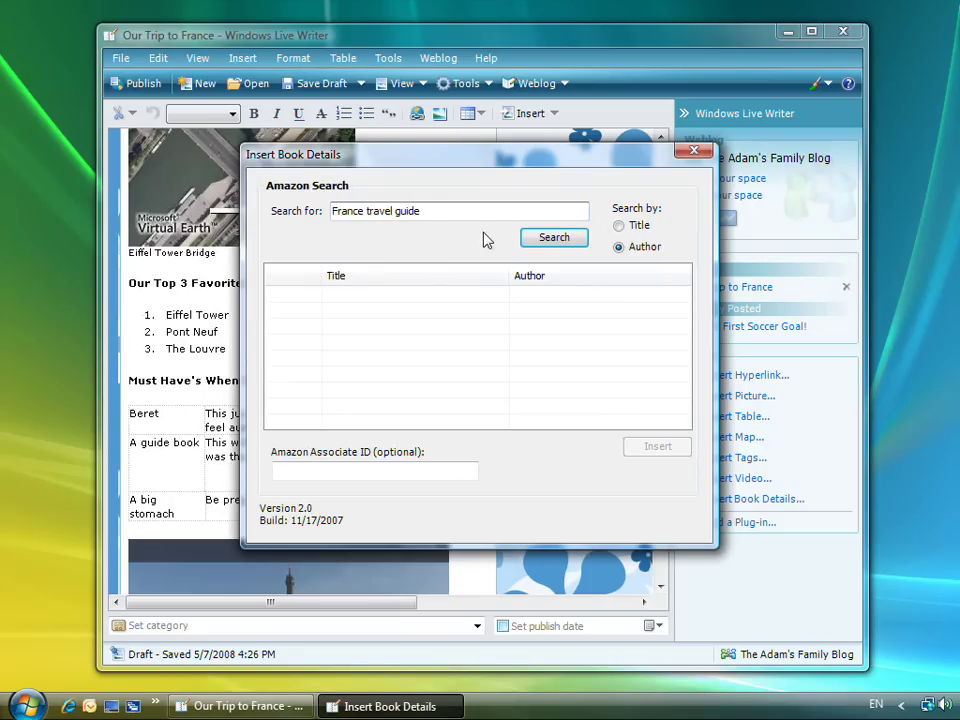
left_click(619, 225)
left_click(553, 237)
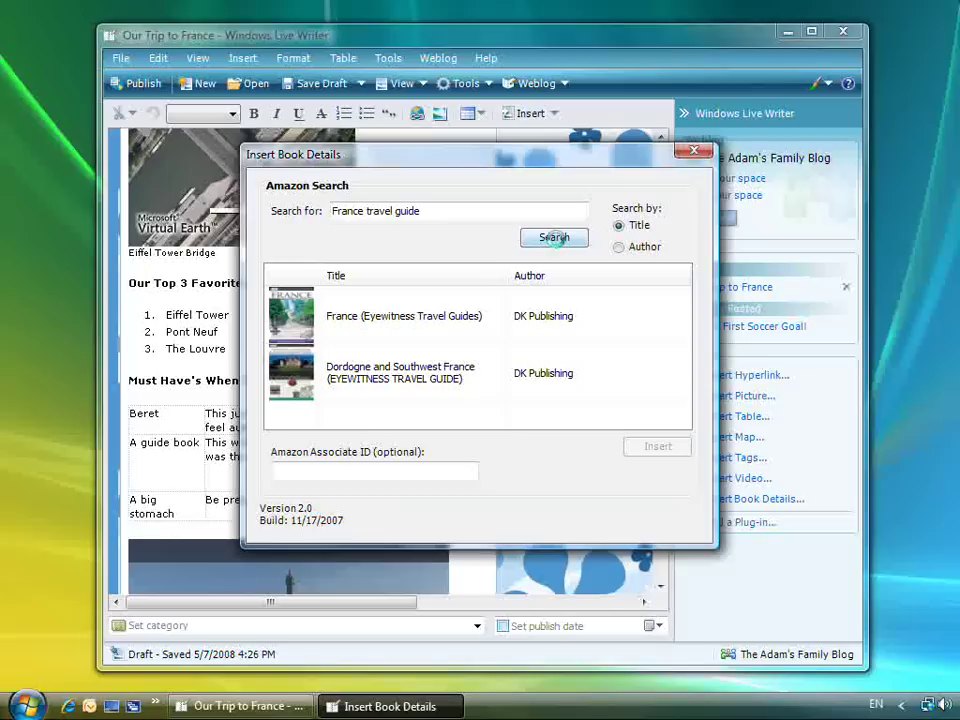
left_click_drag(686, 296, 684, 323)
left_click(456, 388)
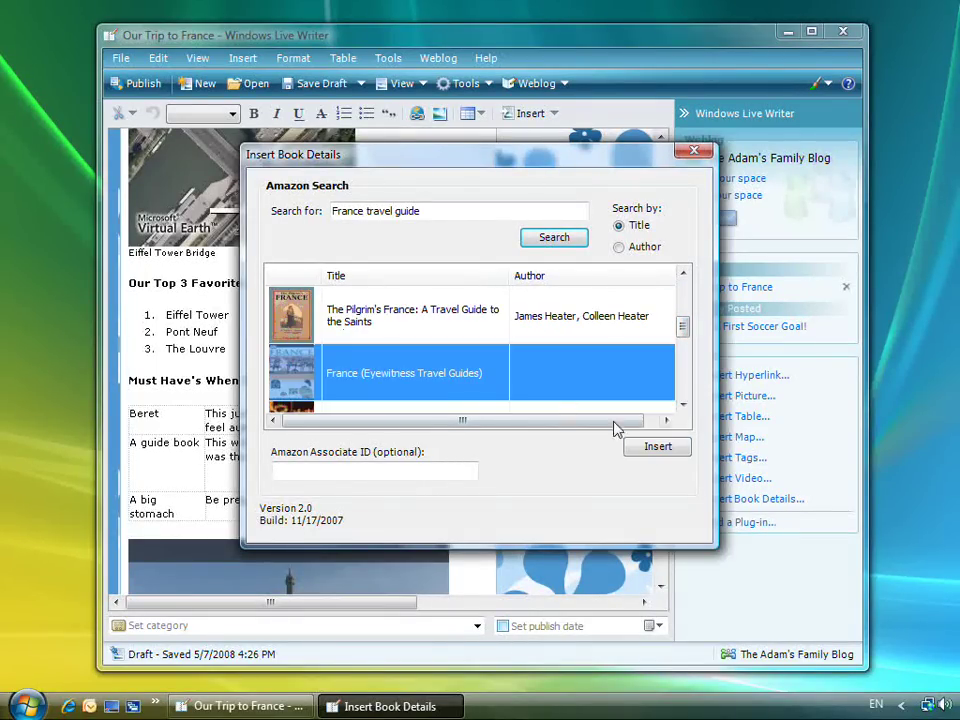
left_click(657, 450)
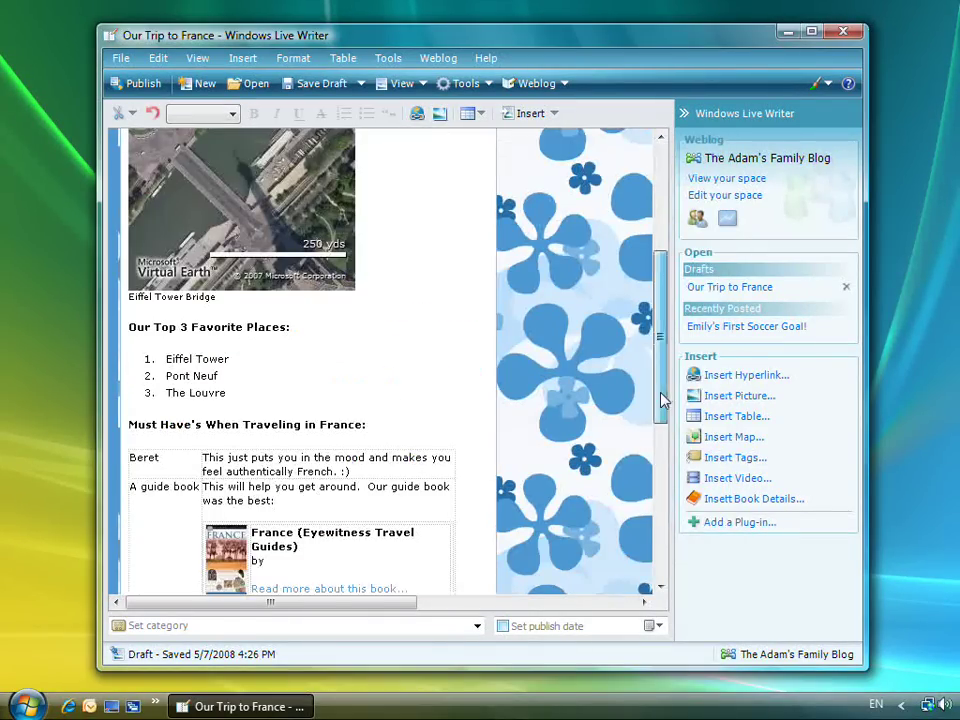
Step: Turn off Book Details Plugin under Plug-ins in Tools > Options and save the settings
scroll(662, 439, "down", 3)
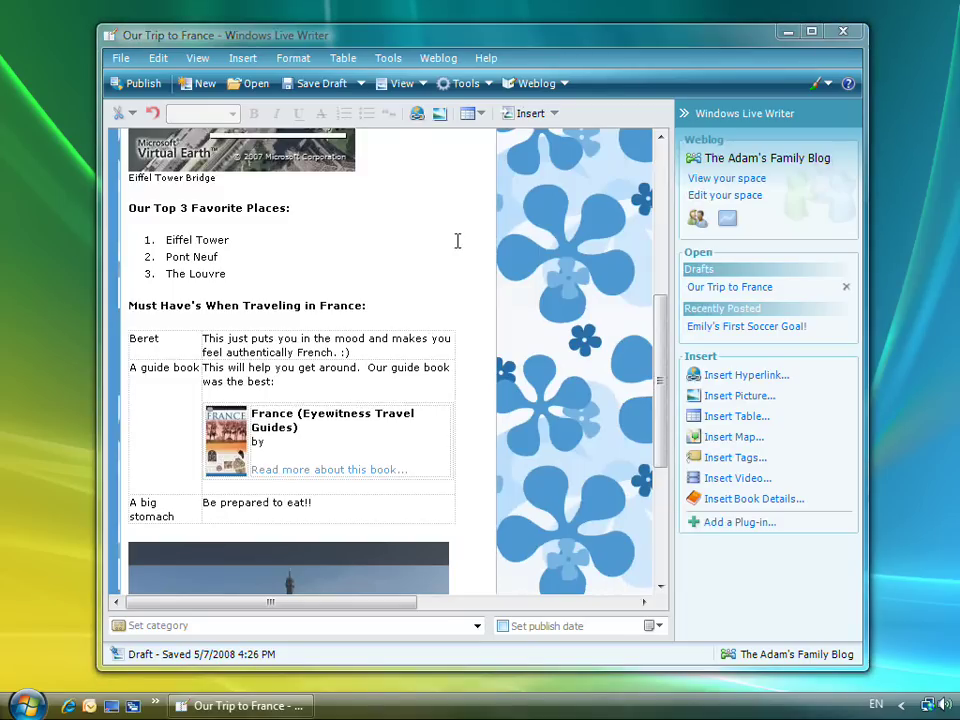
left_click(388, 60)
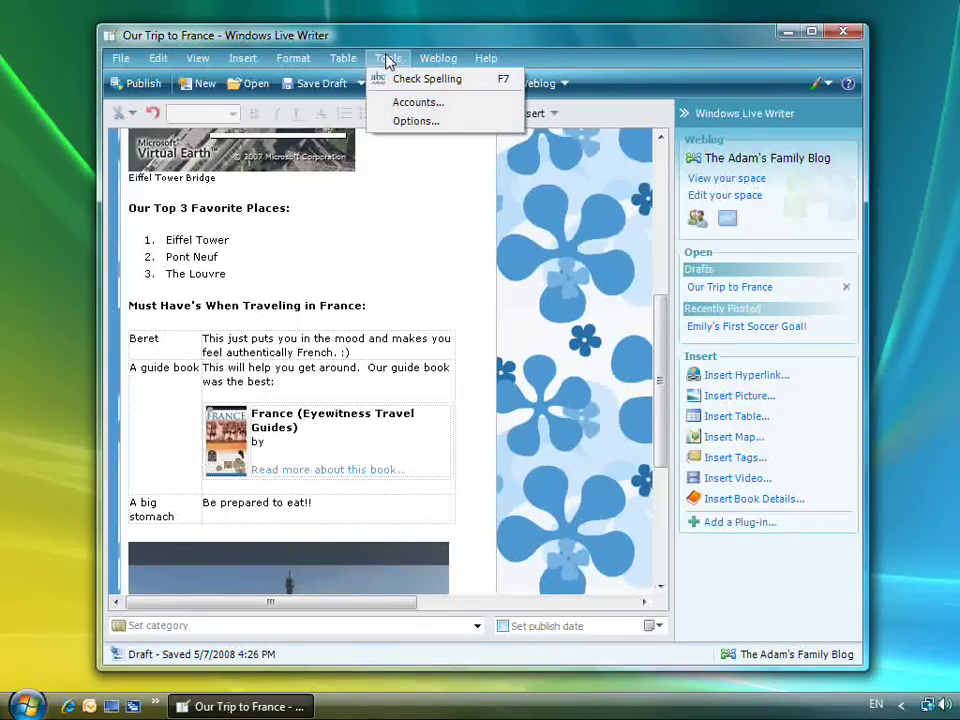
left_click(414, 120)
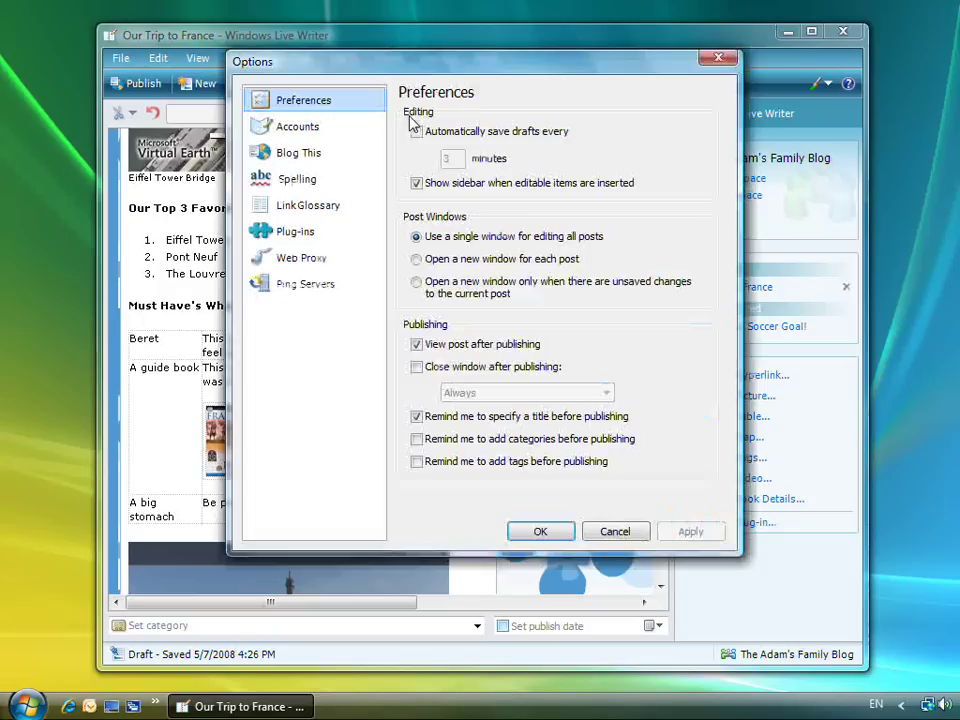
left_click(319, 234)
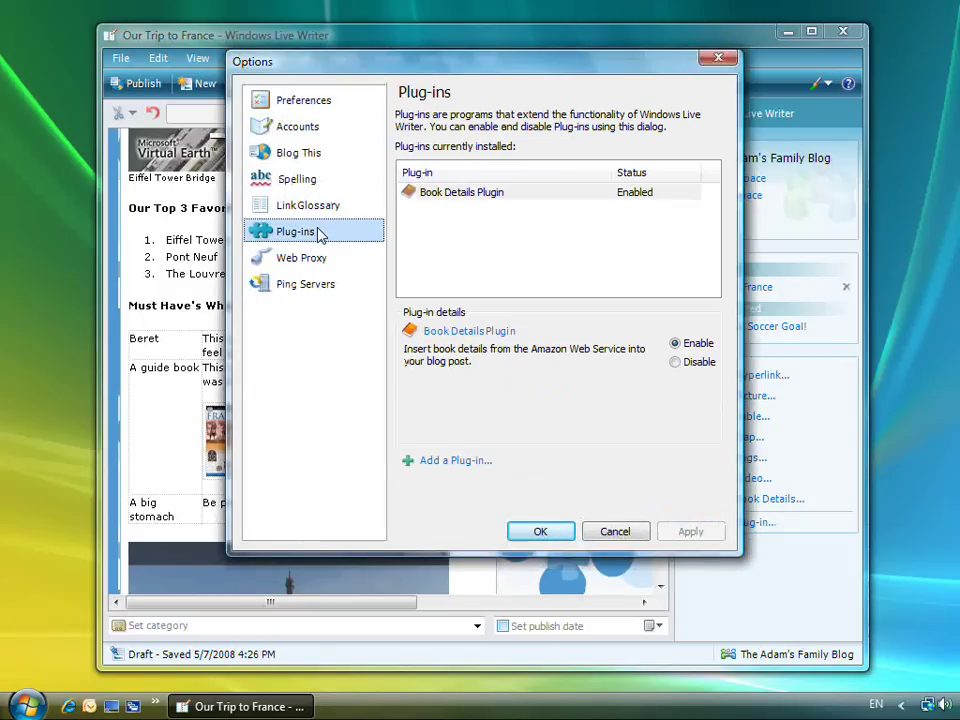
left_click(450, 197)
left_click(676, 363)
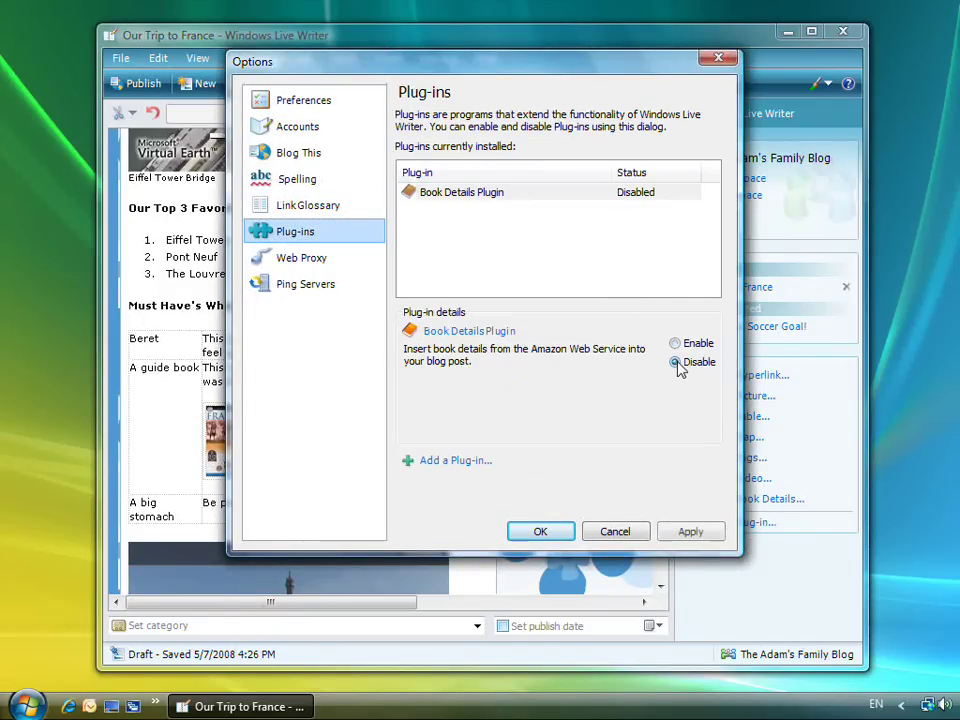
left_click(540, 533)
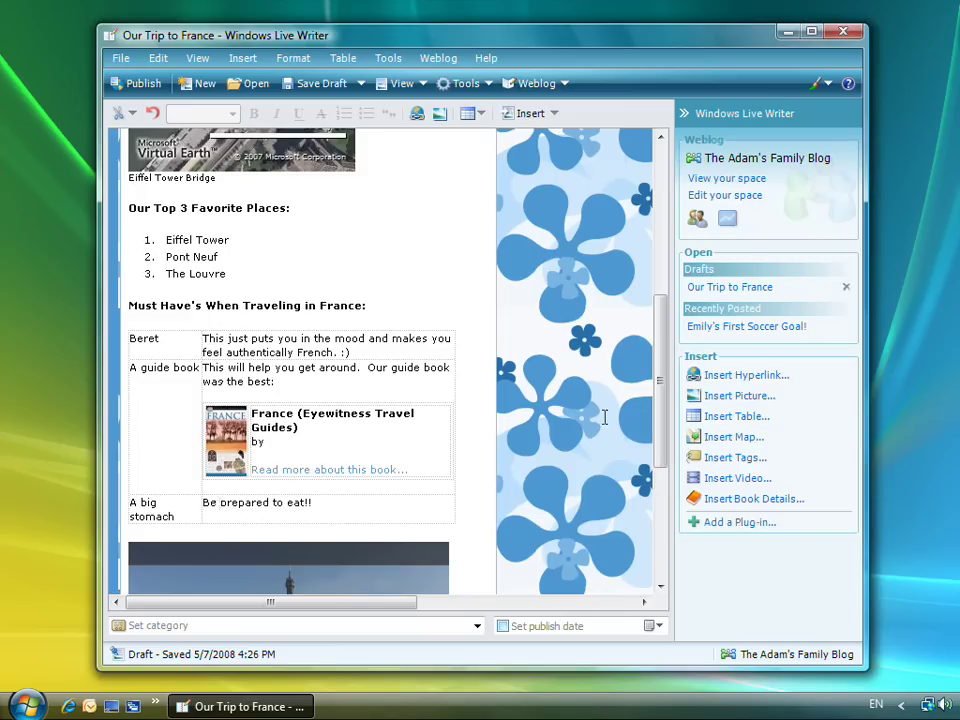
Step: Open Control Panel's uninstall list and select Insert Book Details Plugin for Windows Live Writer
left_click(29, 708)
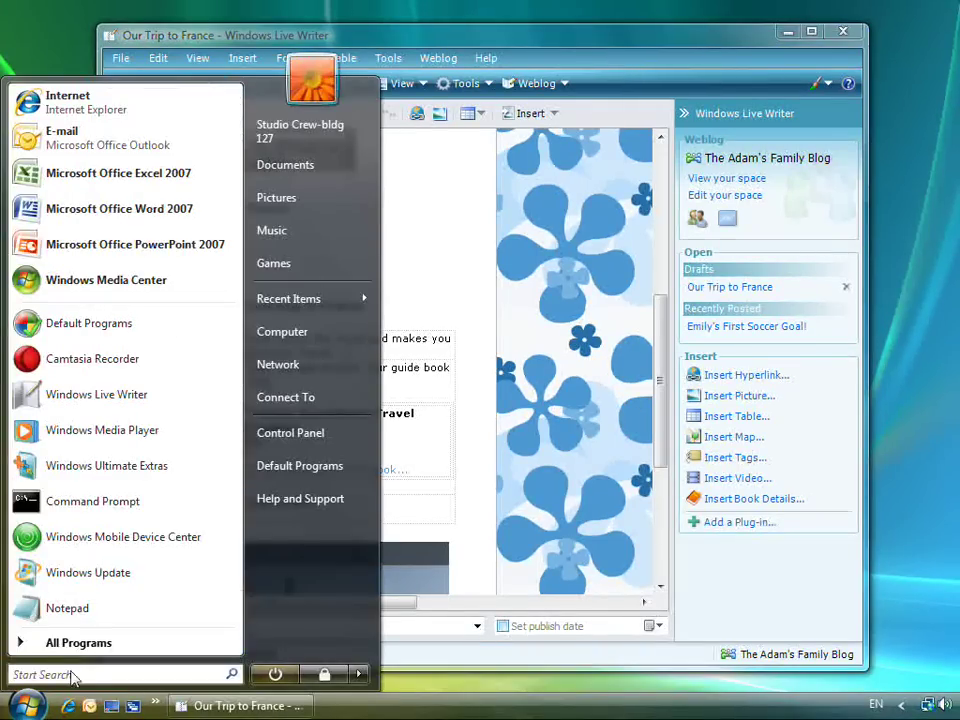
left_click(266, 438)
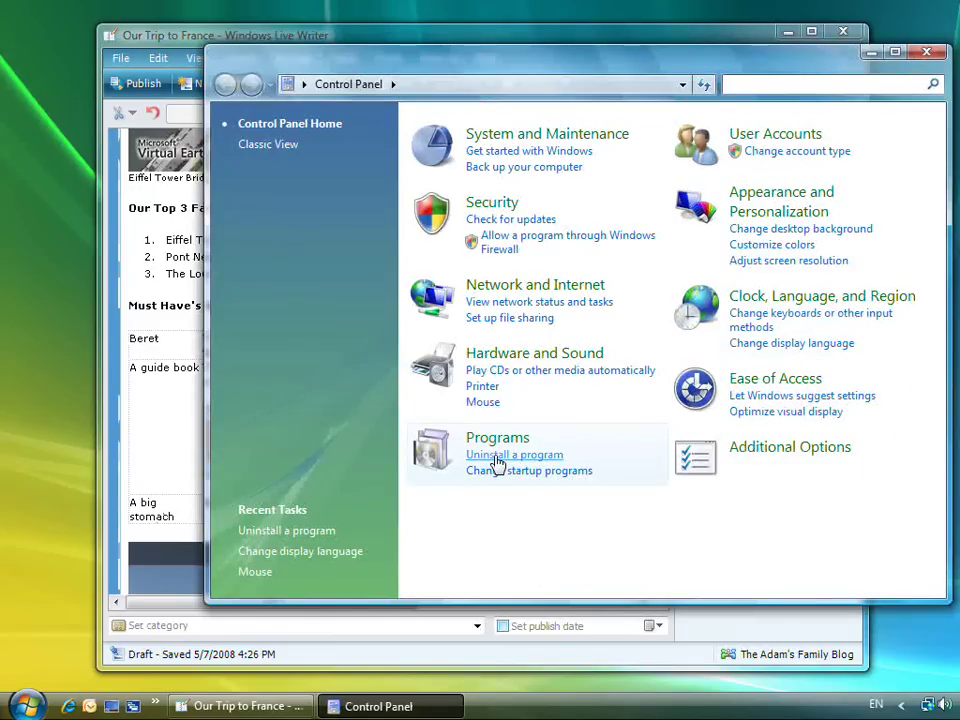
left_click(497, 462)
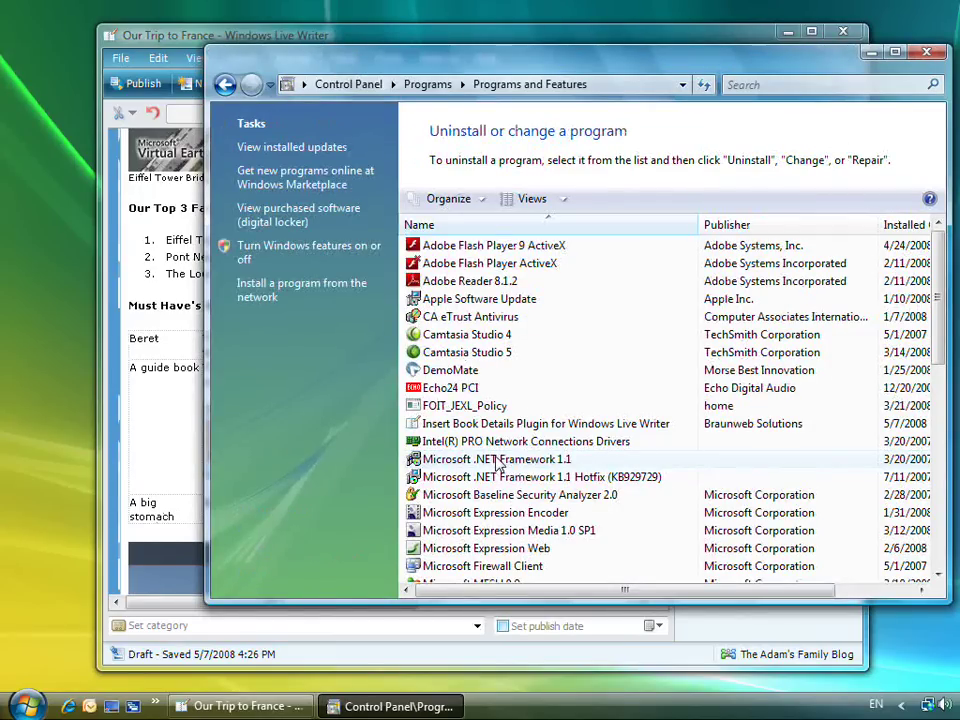
left_click(492, 428)
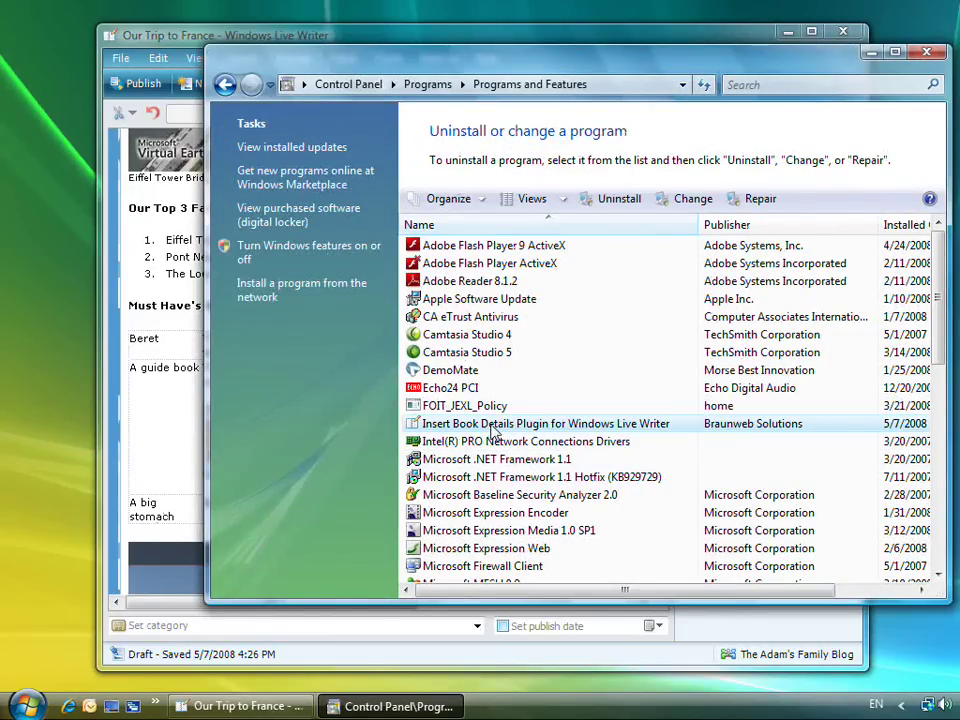